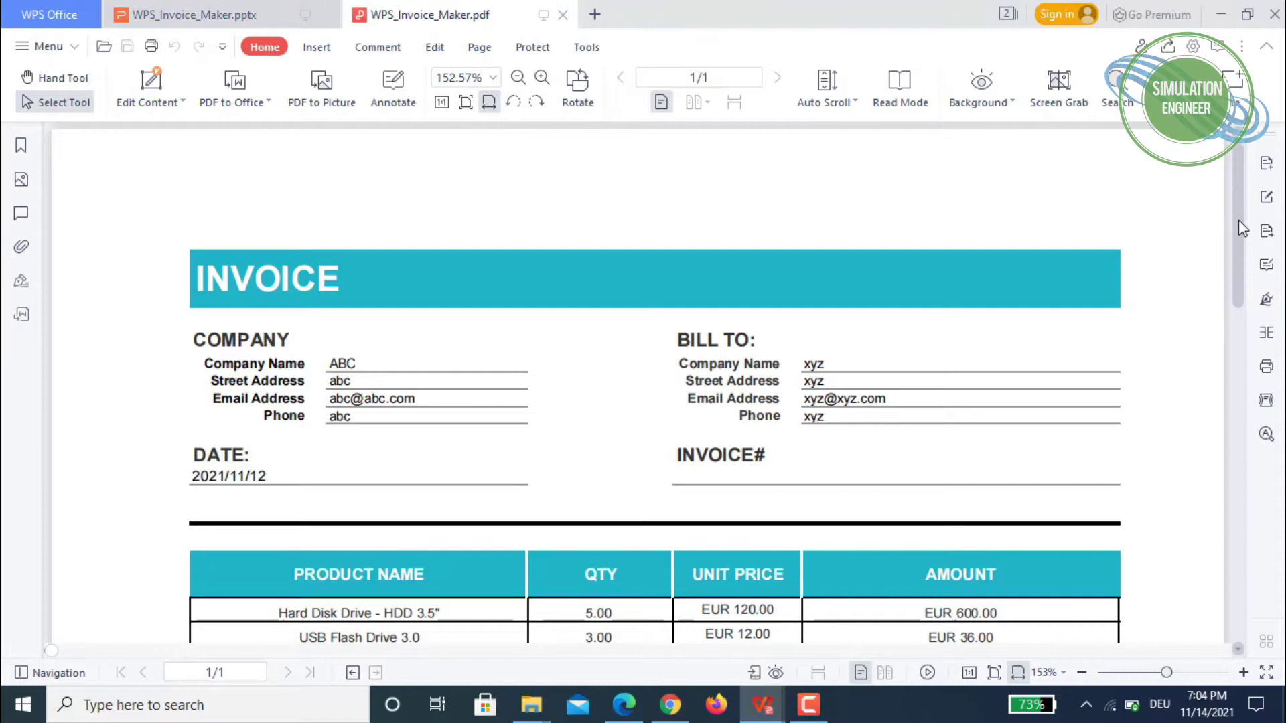
- Scroll through the sample PDF invoice to review its items and totals
left_click_drag(1239, 220, 1247, 258)
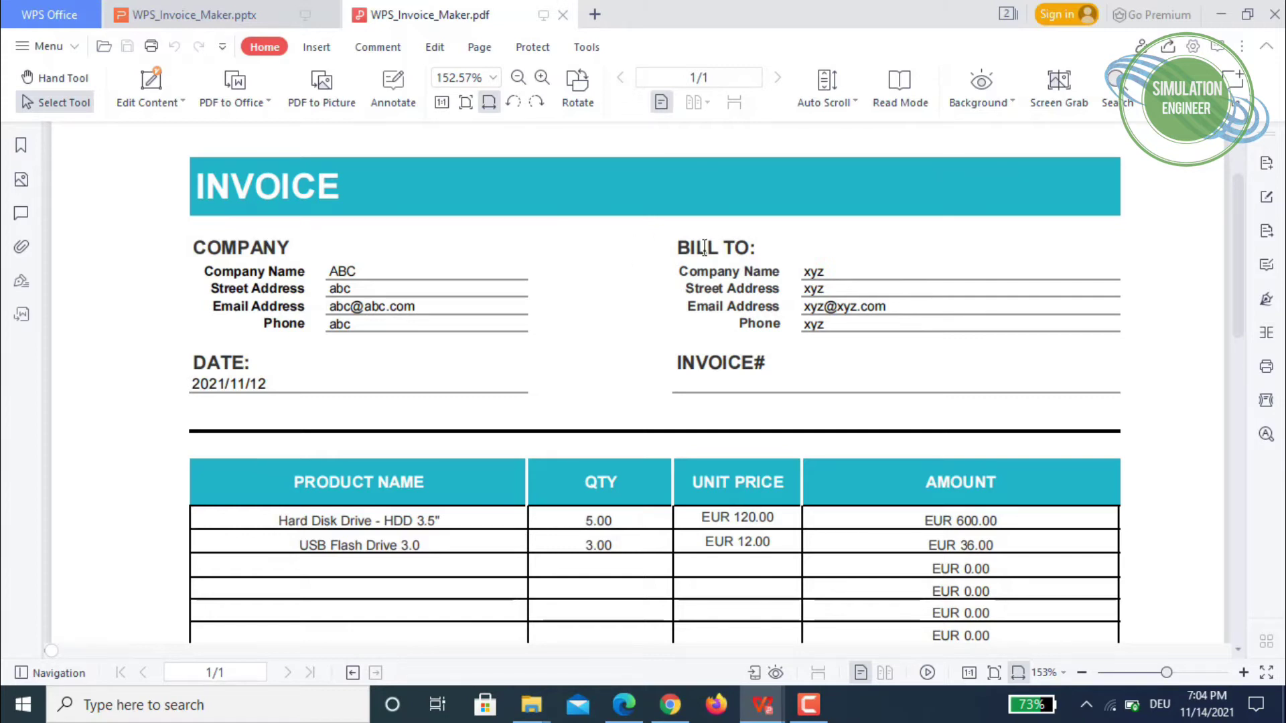
scroll(712, 251, "down", 2)
scroll(711, 258, "up", 1)
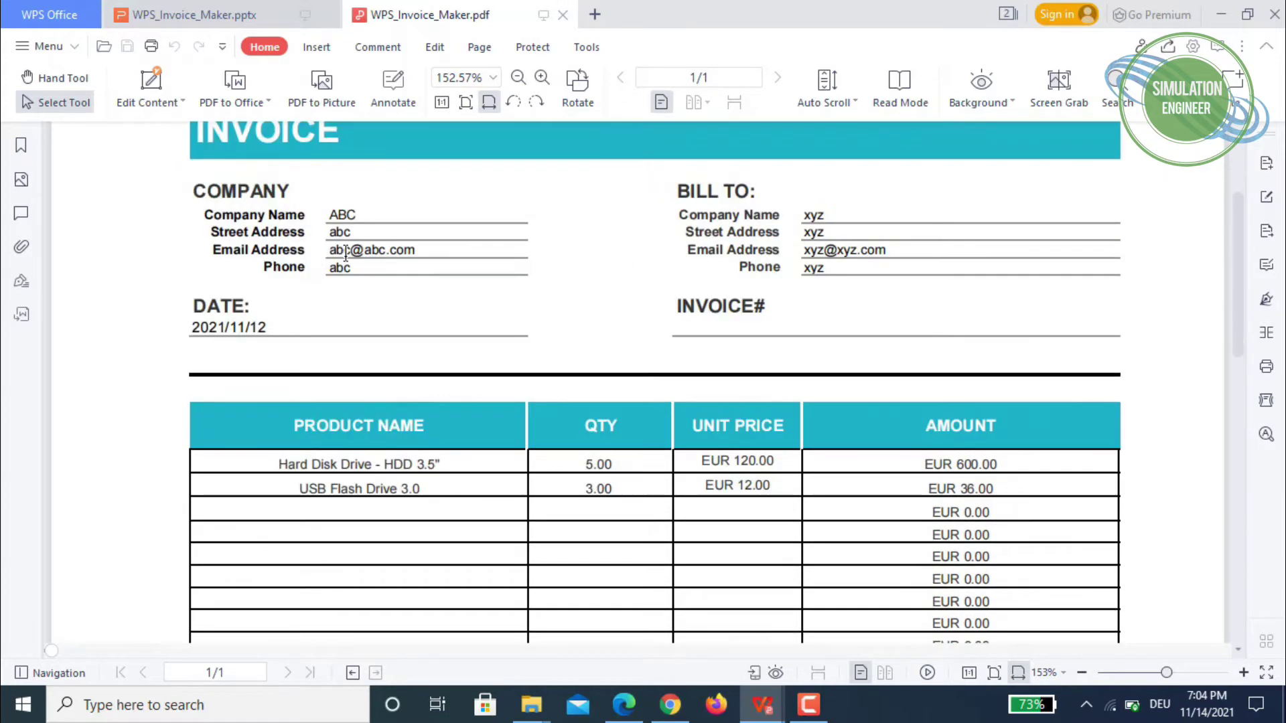
scroll(609, 374, "down", 1)
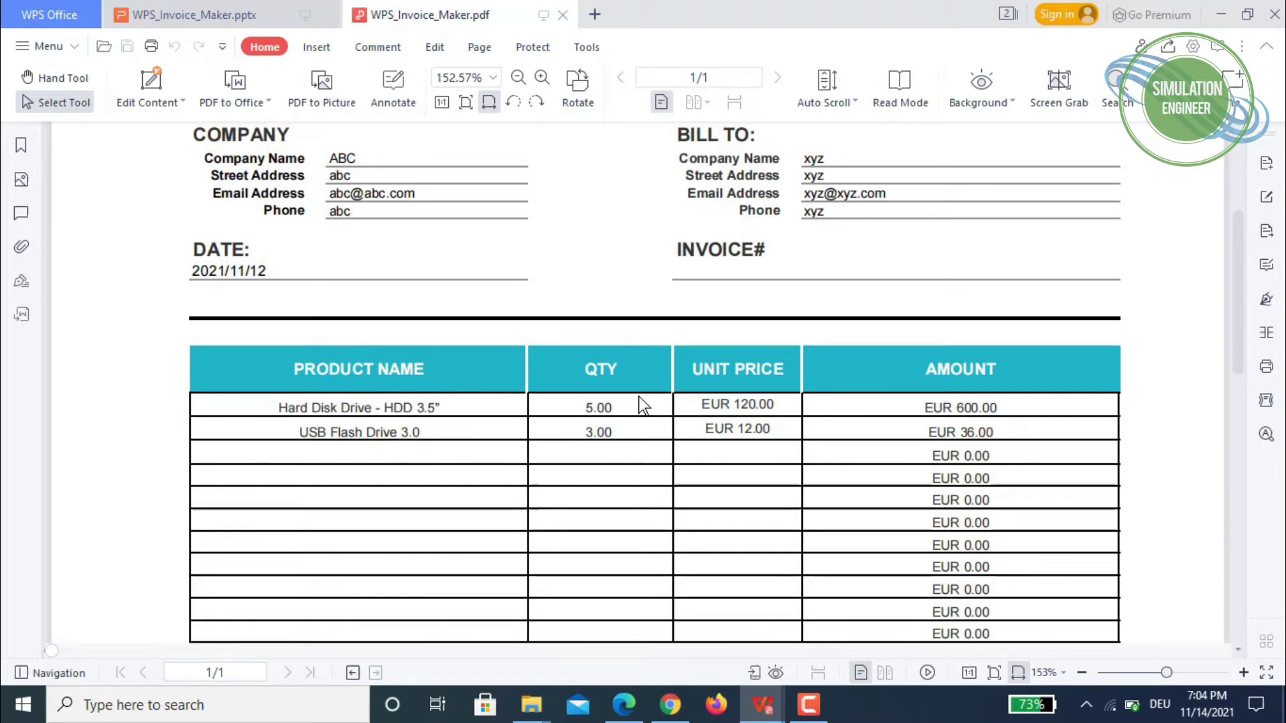
scroll(1161, 384, "down", 8)
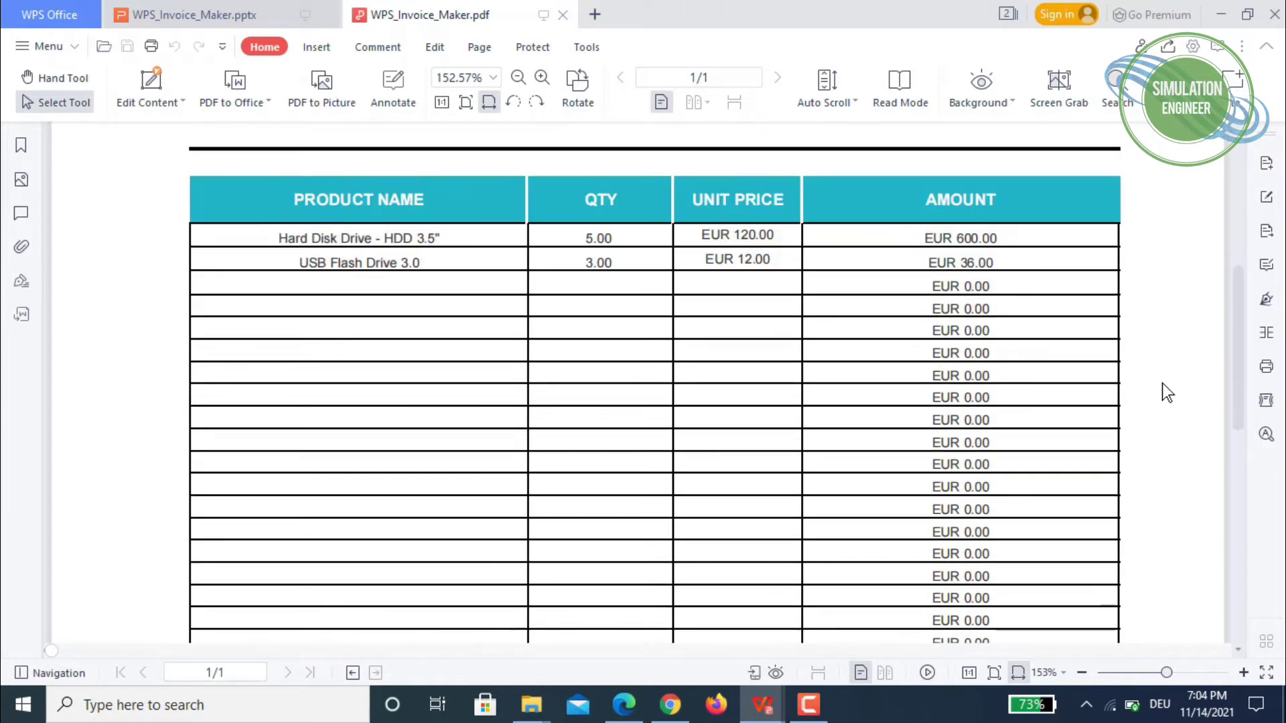
scroll(1165, 391, "down", 1)
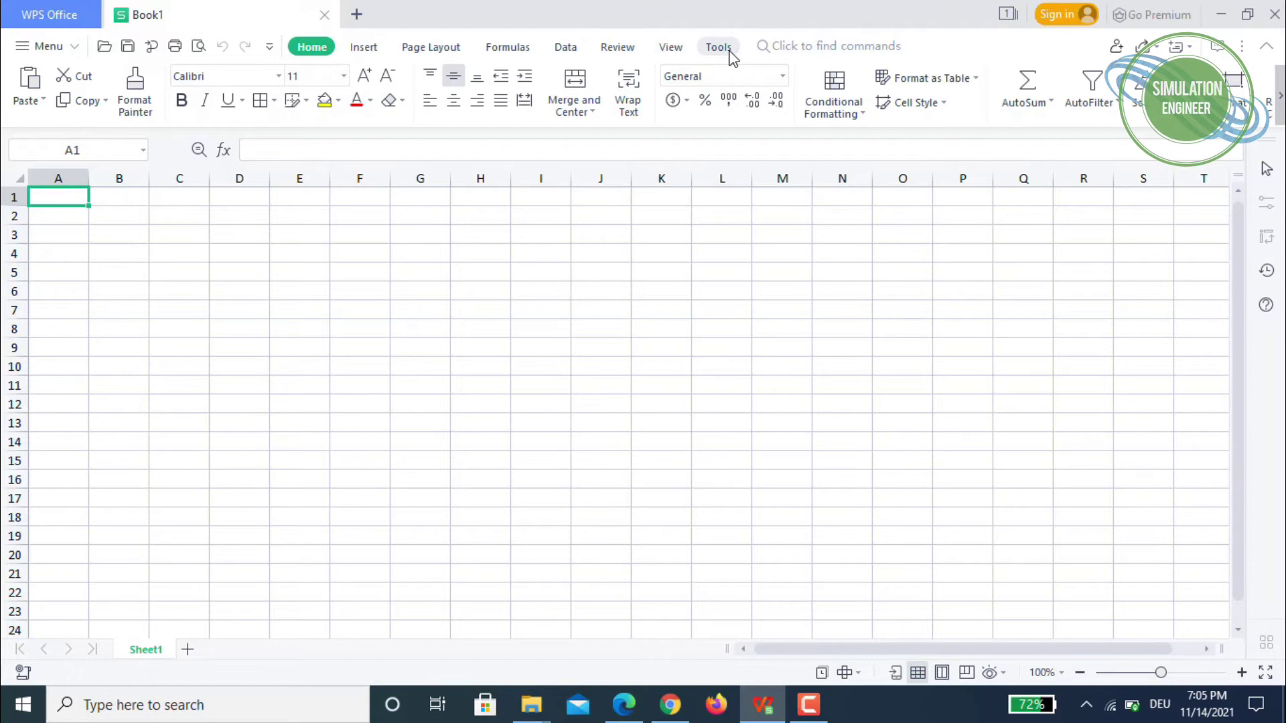
- Start a new invoice with Invoice Maker from the Tools tab and select its Company Name field
left_click(720, 47)
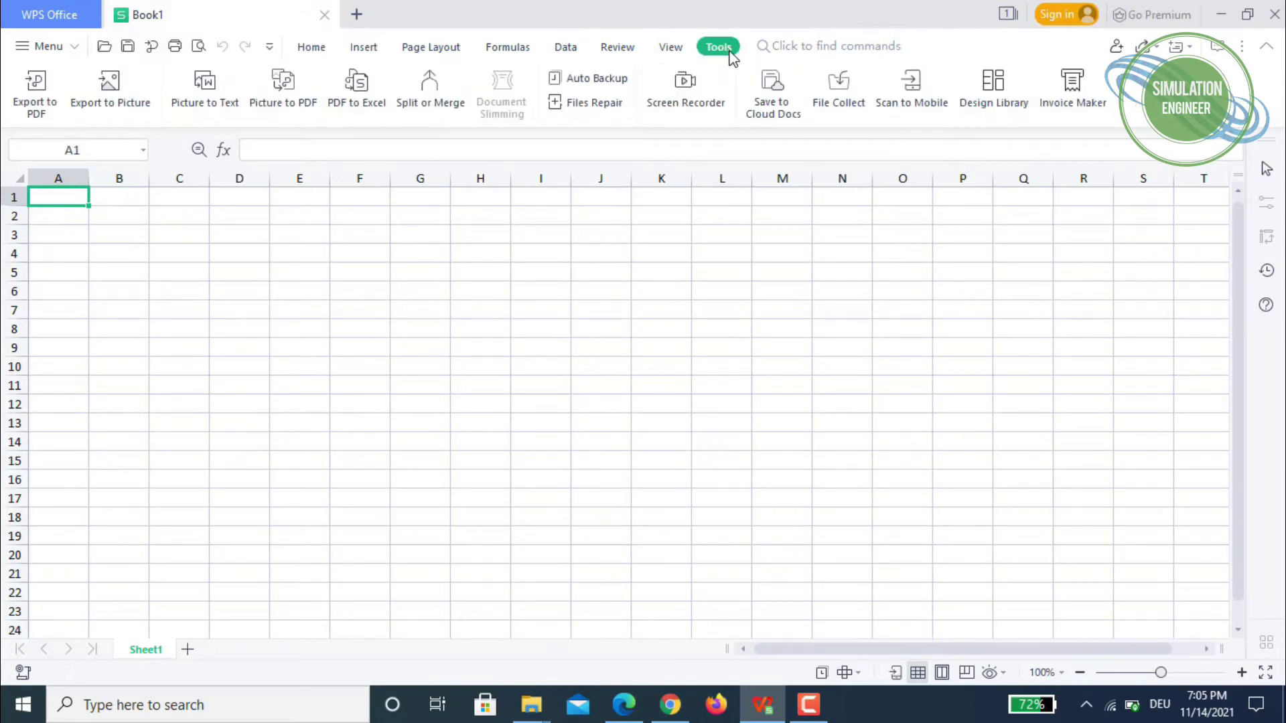
left_click(1077, 91)
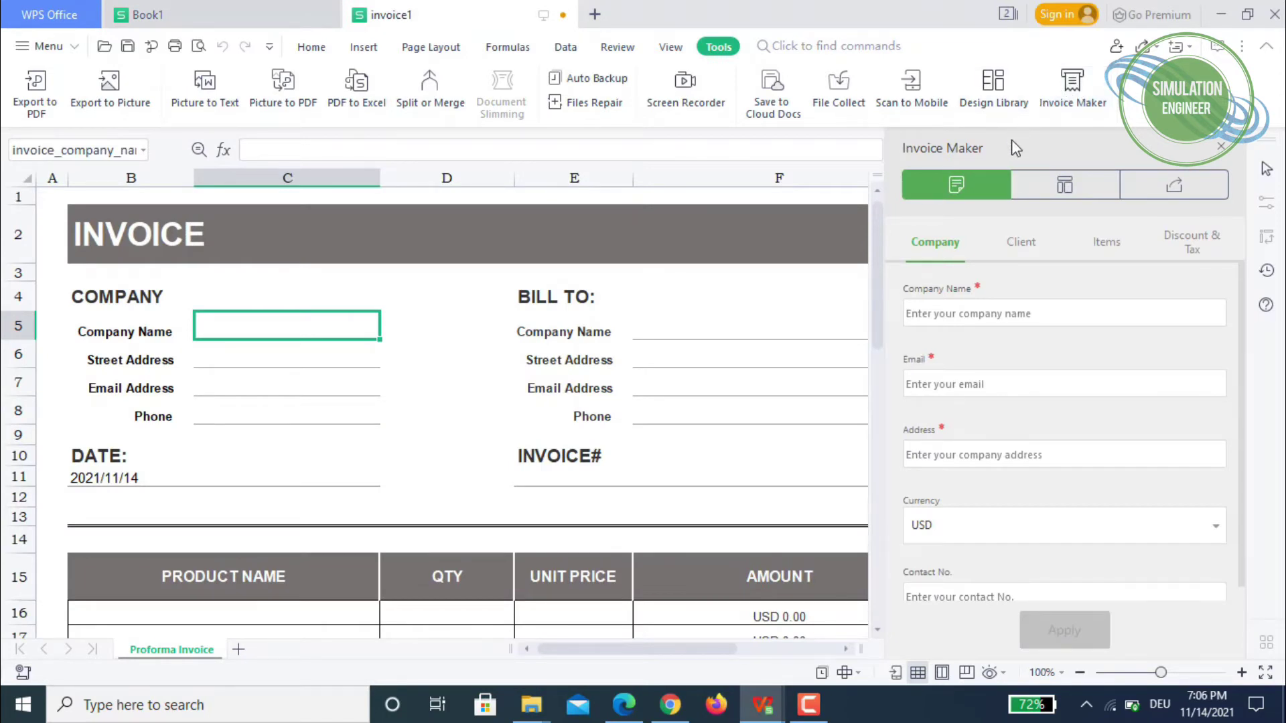
left_click(993, 320)
- Enter company name CompuTech, then fill in the company's e-mail and street address
type("CompuTech")
left_click(955, 383)
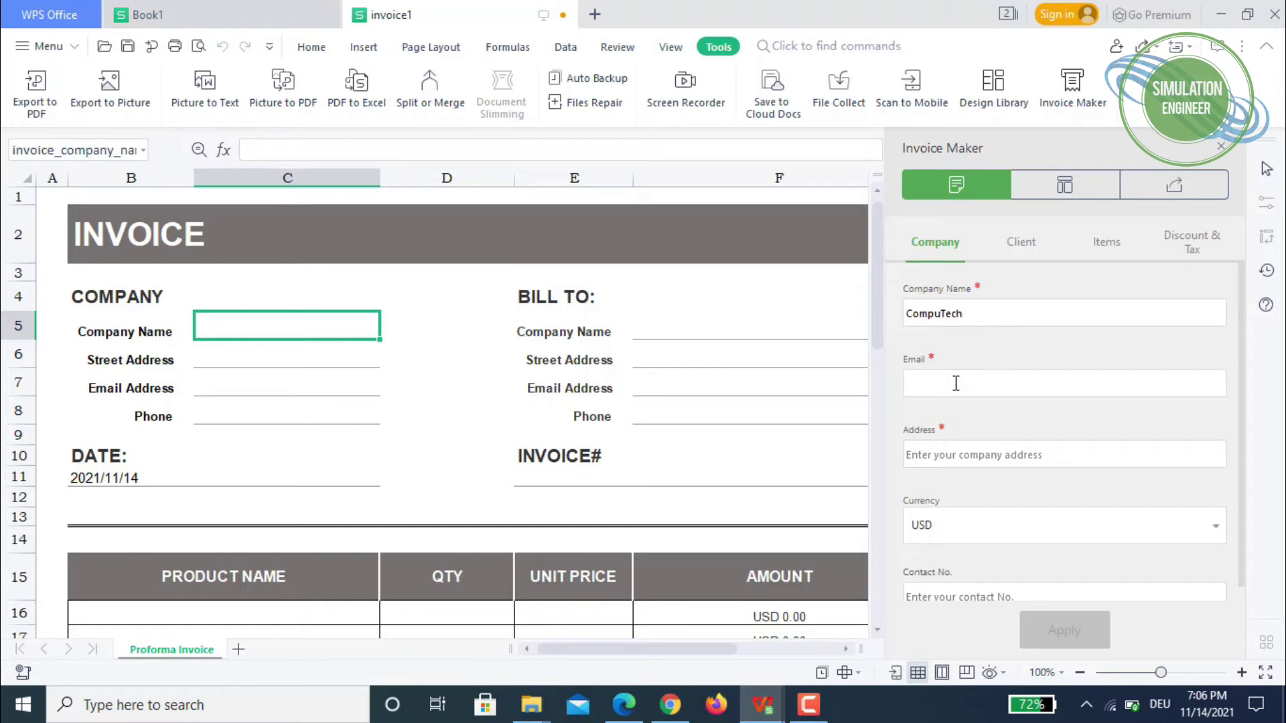
type("computech")
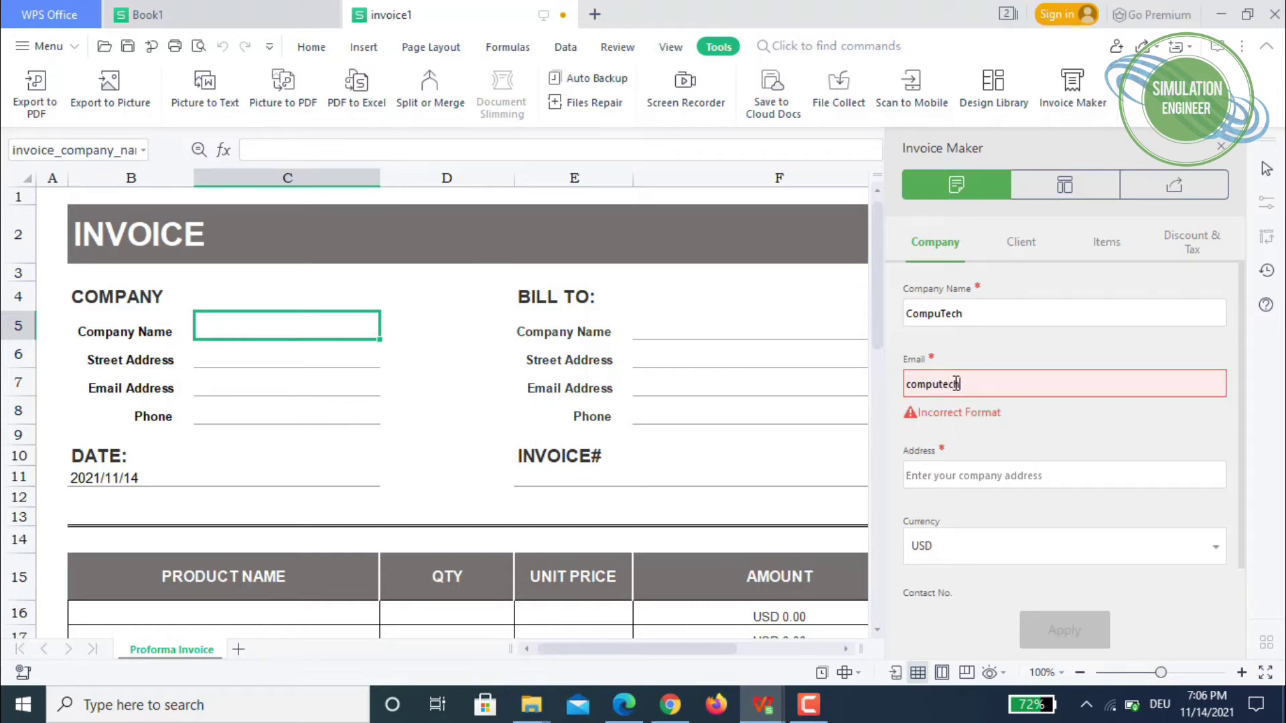
type("@email.com")
key("Tab")
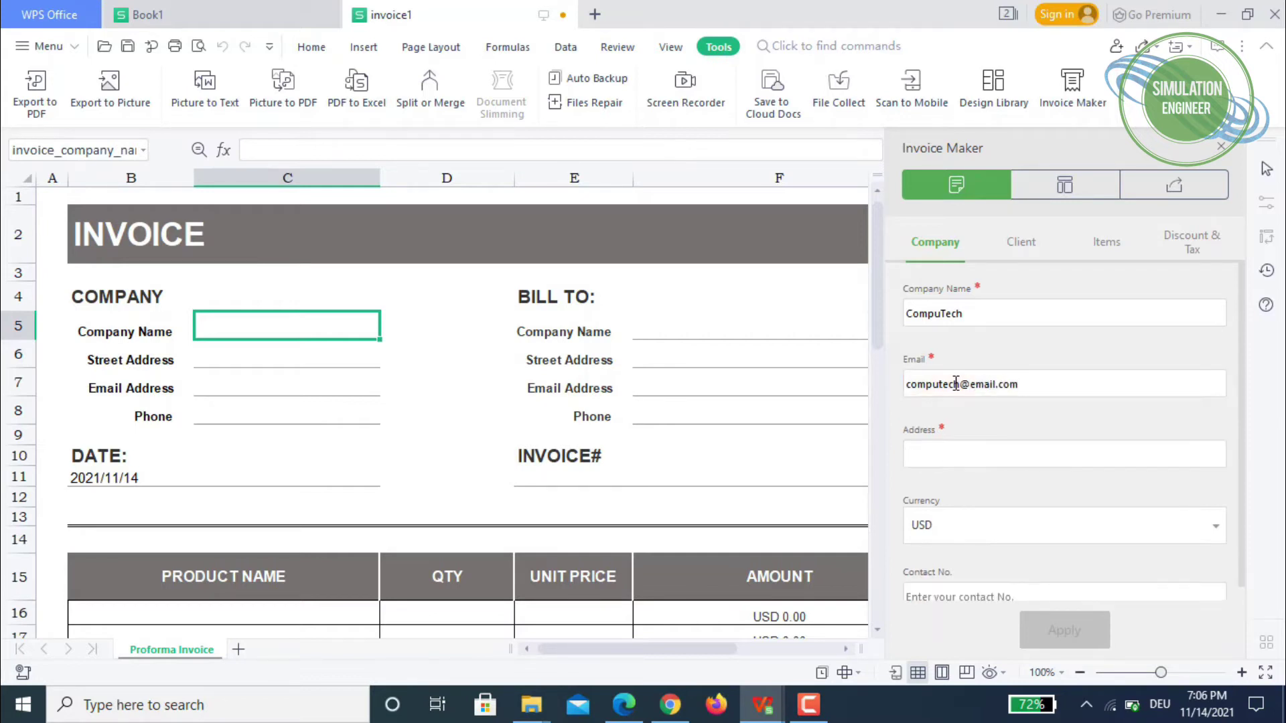
type("compute")
type("ch city")
- Set the invoice currency to EUR
left_click(1111, 540)
scroll(1087, 440, "up", 1)
scroll(1085, 418, "up", 3)
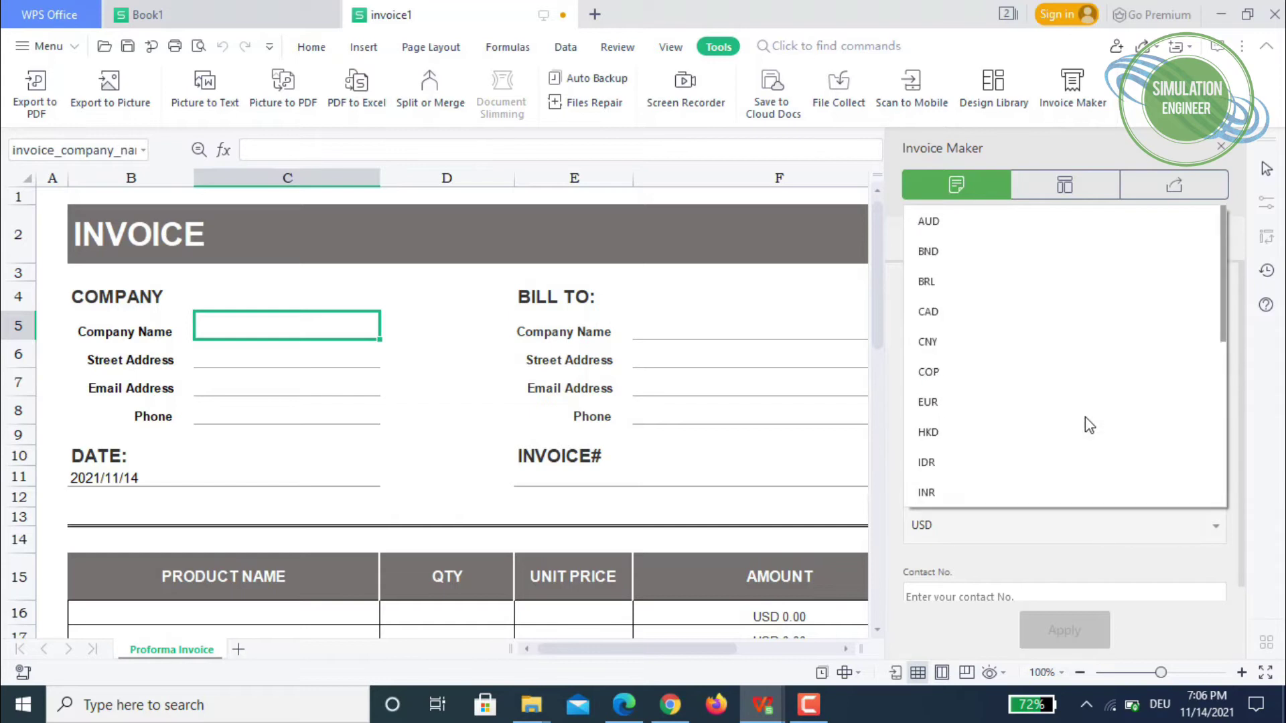
left_click(938, 406)
scroll(1189, 525, "down", 2)
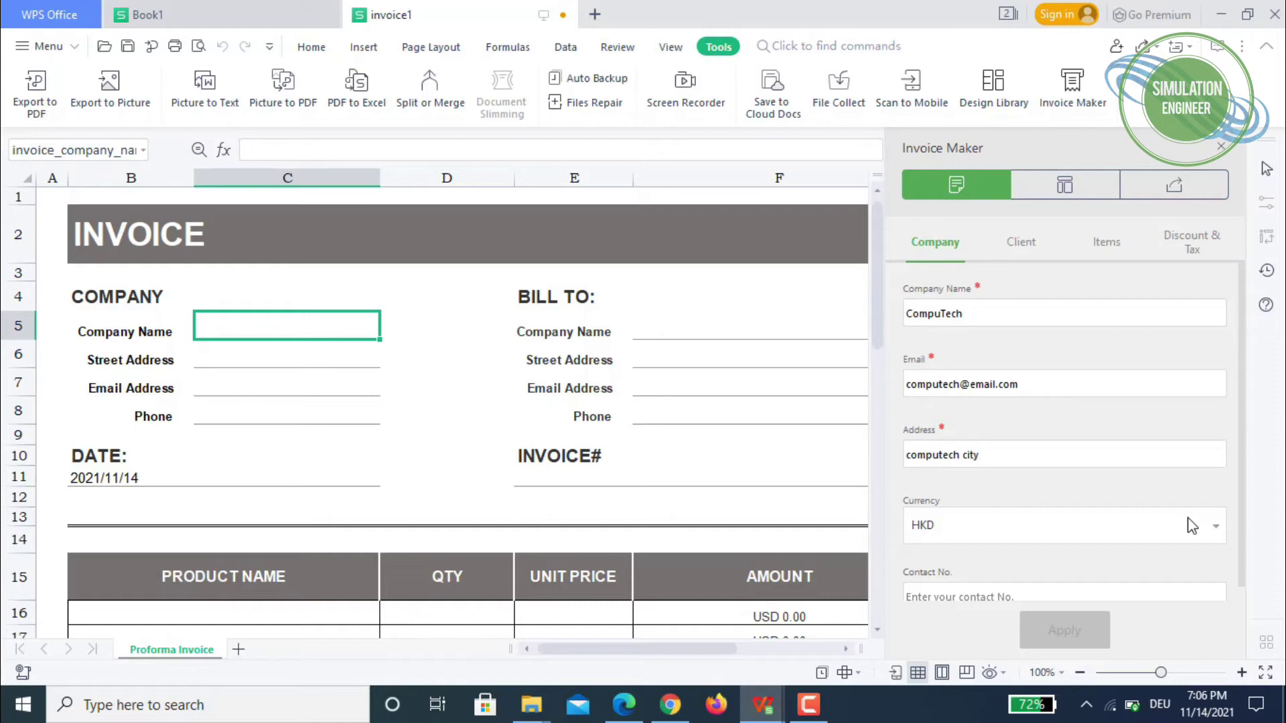
scroll(1022, 537, "up", 2)
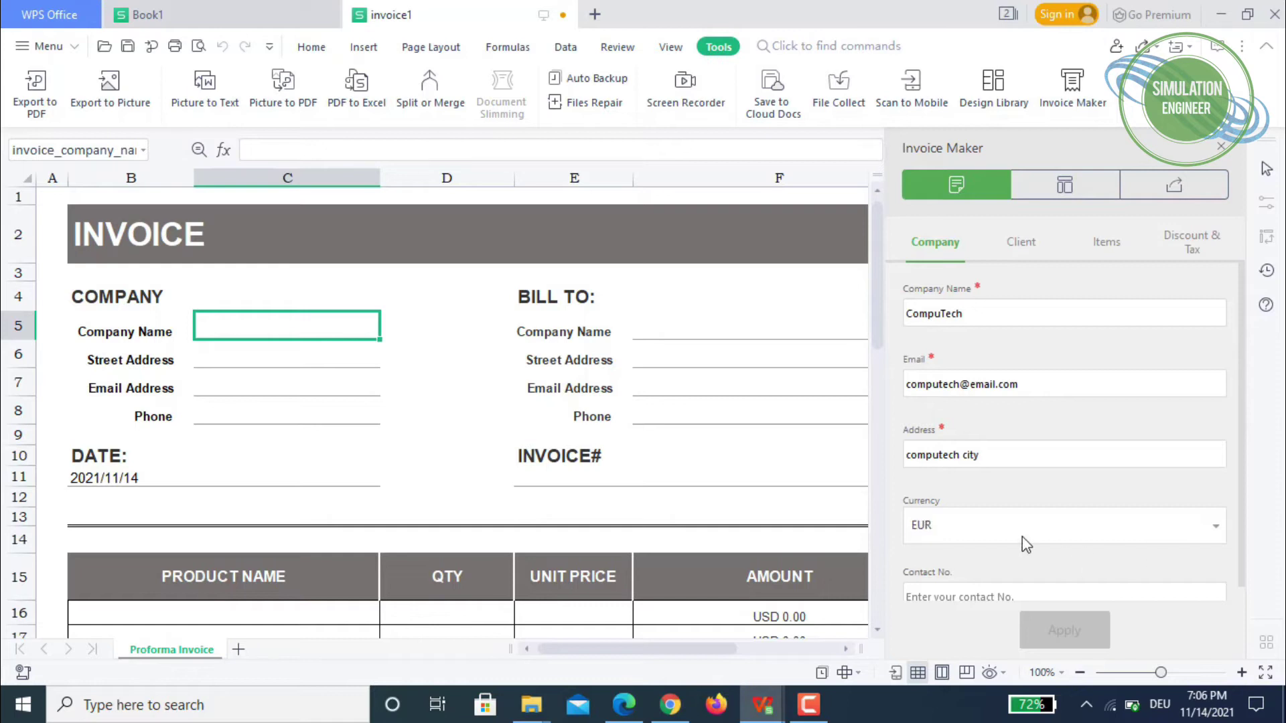
- Enter the company's contact number and apply the company details to the invoice
left_click(941, 594)
scroll(1238, 402, "down", 1)
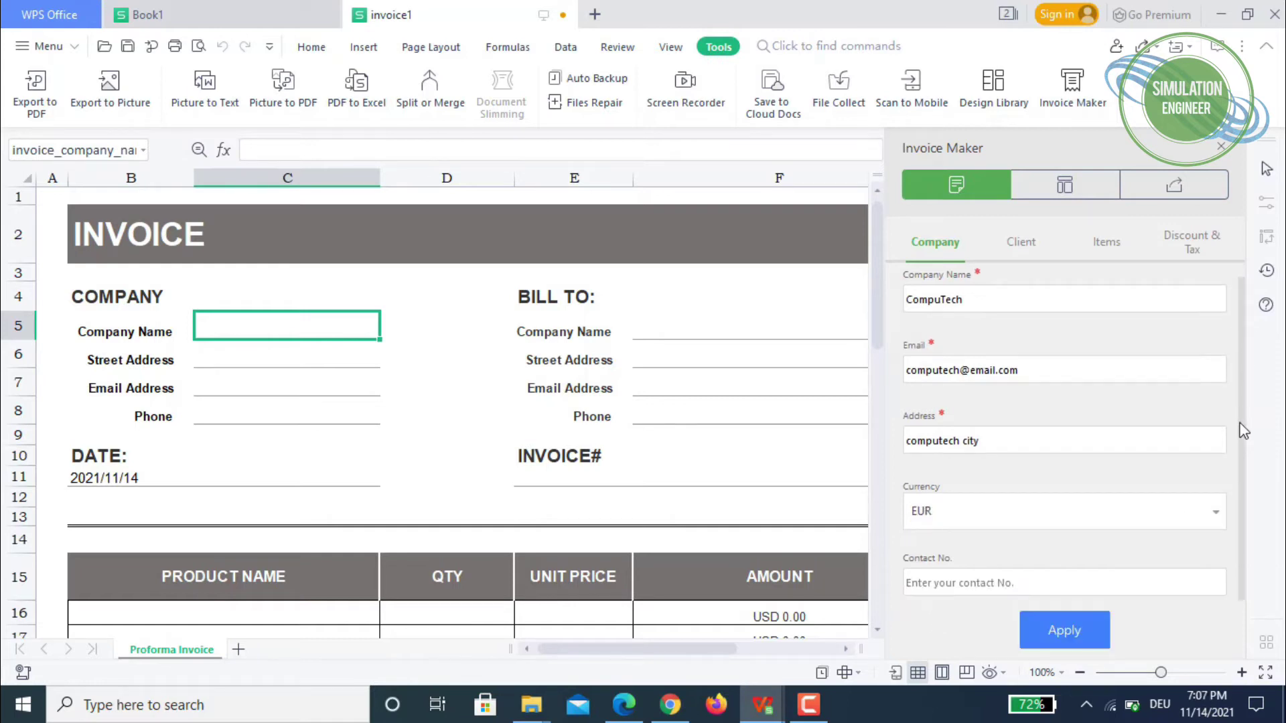
left_click(932, 589)
type("1234567")
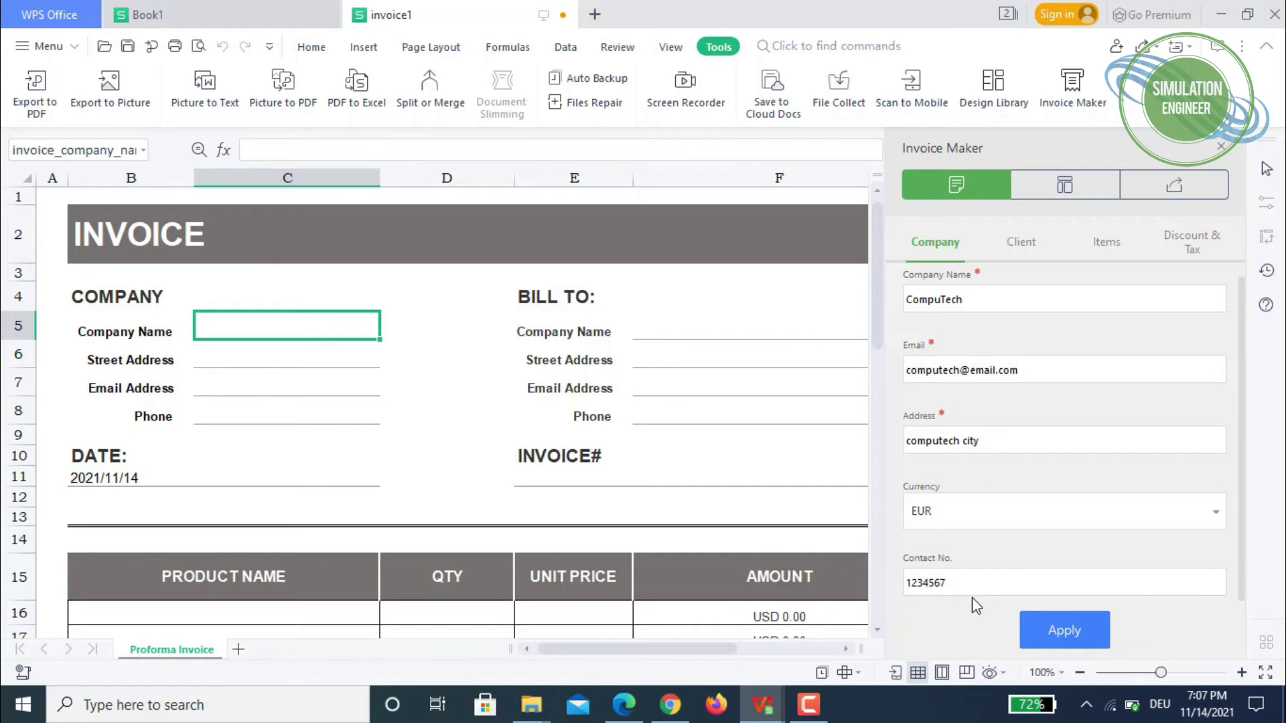
left_click(1055, 628)
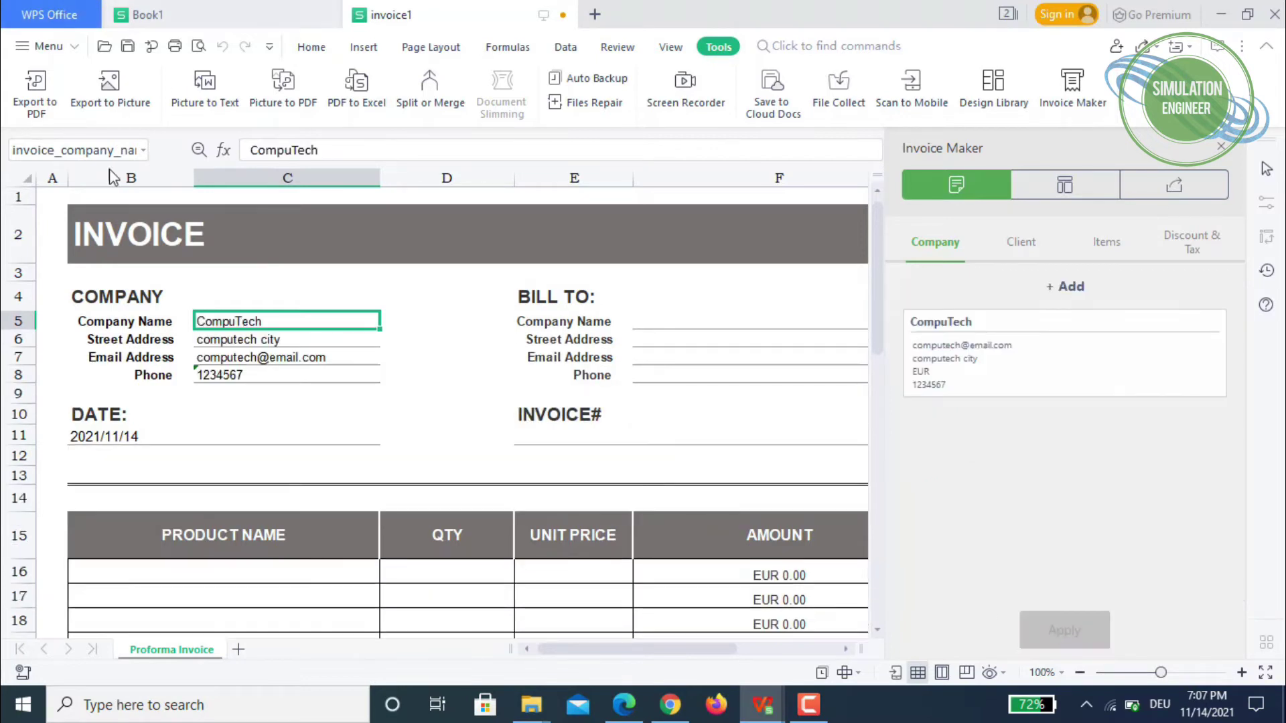
- Convert the text-formatted phone entry in C8 to a number using its error warning
left_click(203, 373)
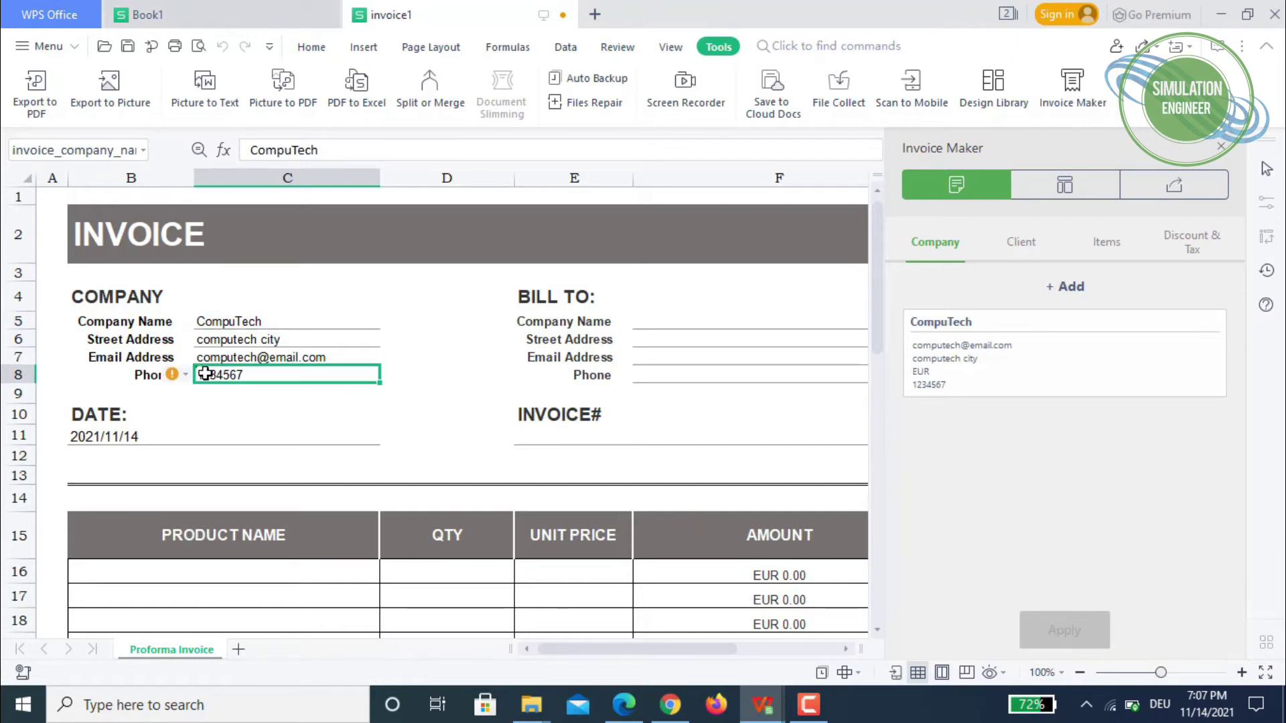
left_click(241, 400)
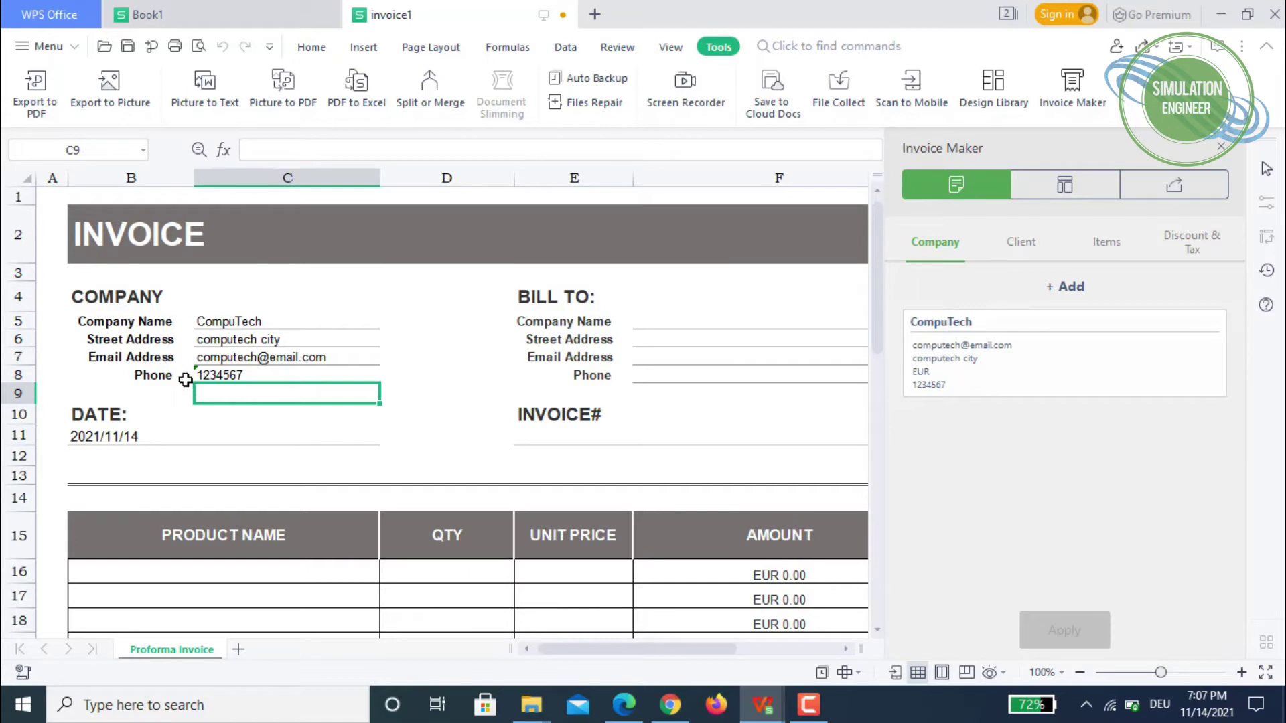
left_click(217, 374)
left_click(184, 377)
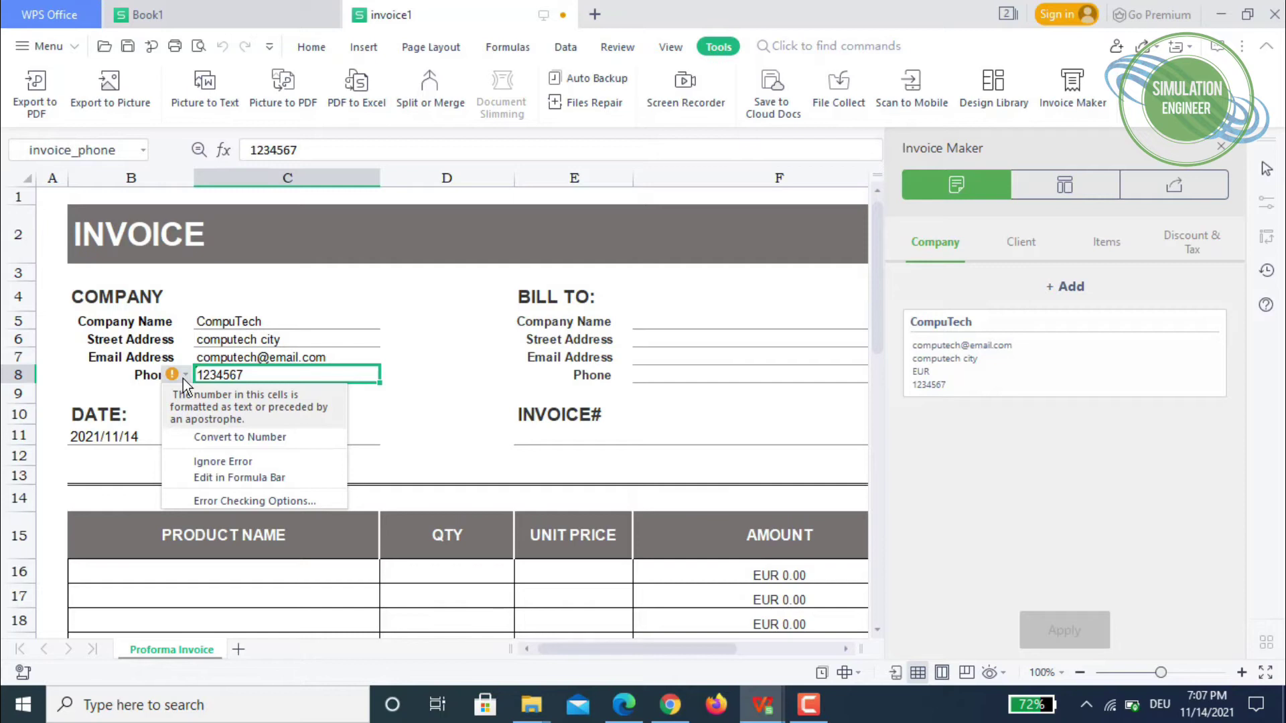
left_click(247, 438)
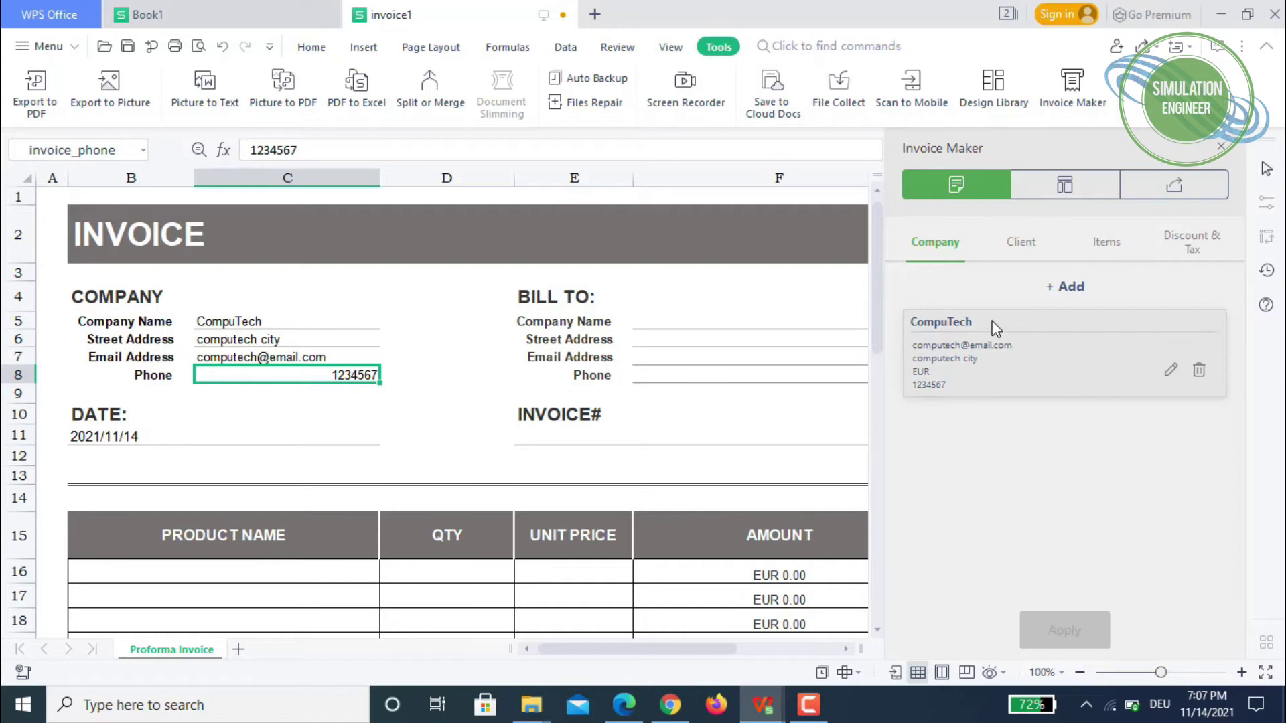
- On the Client tab, enter client SoftDev with its e-mail, address and contact number, then apply
left_click(1022, 249)
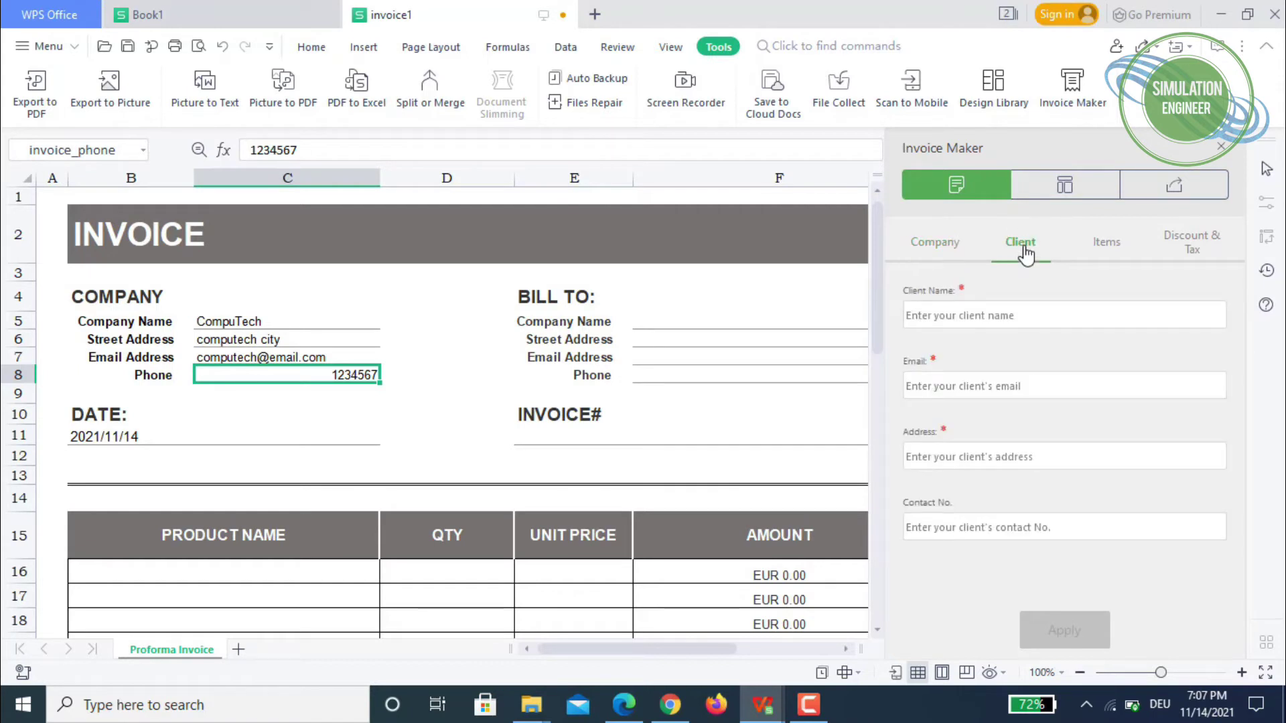
left_click(974, 315)
type("SoftDev")
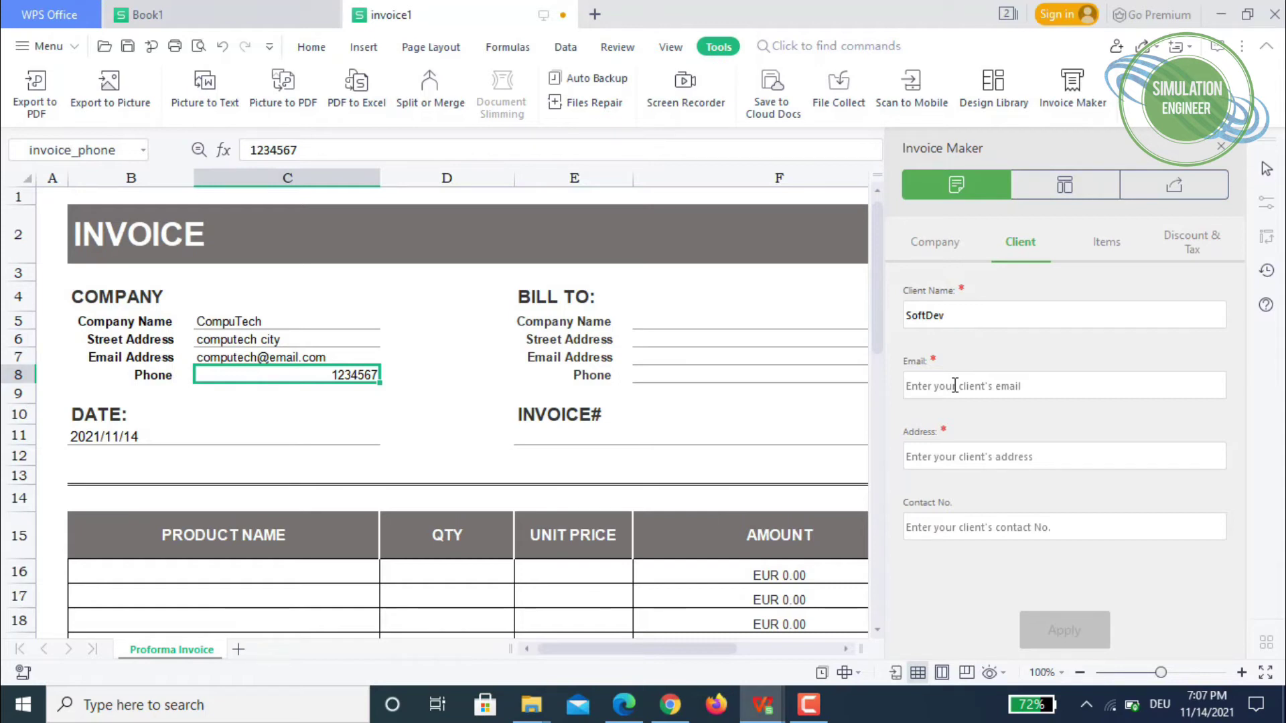
left_click(955, 386)
type("so")
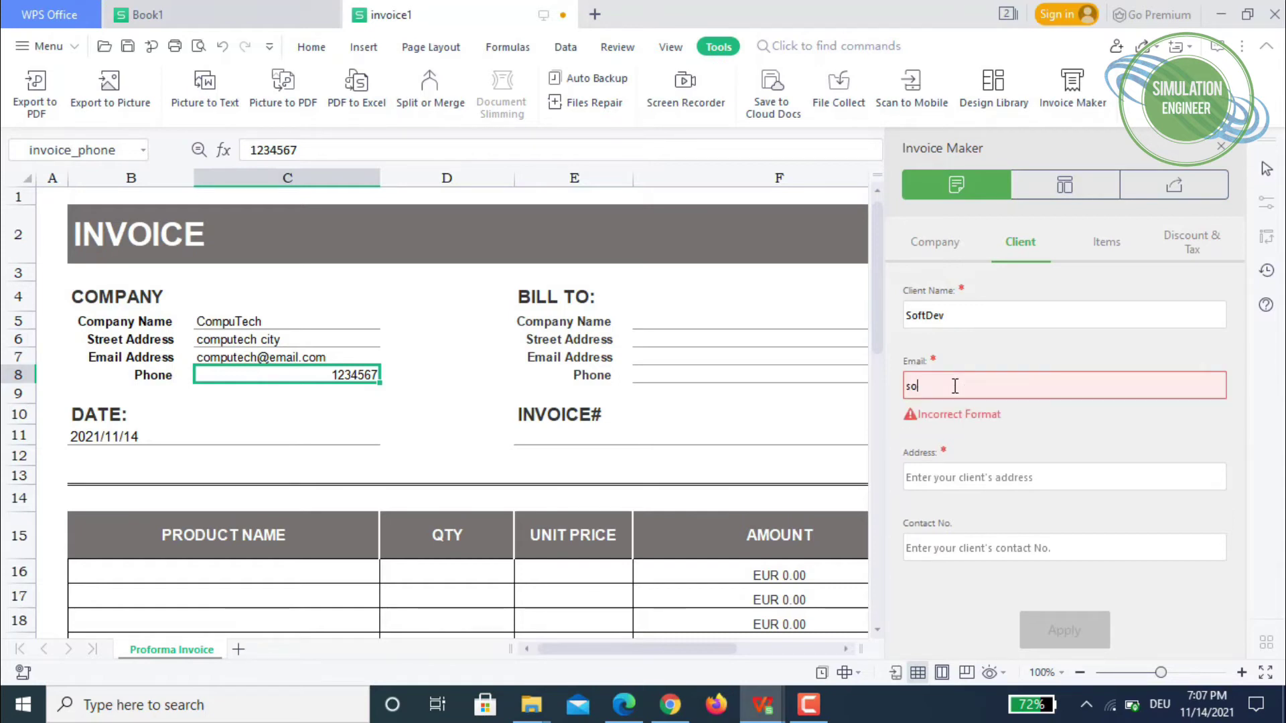
type("ftdev@email.com")
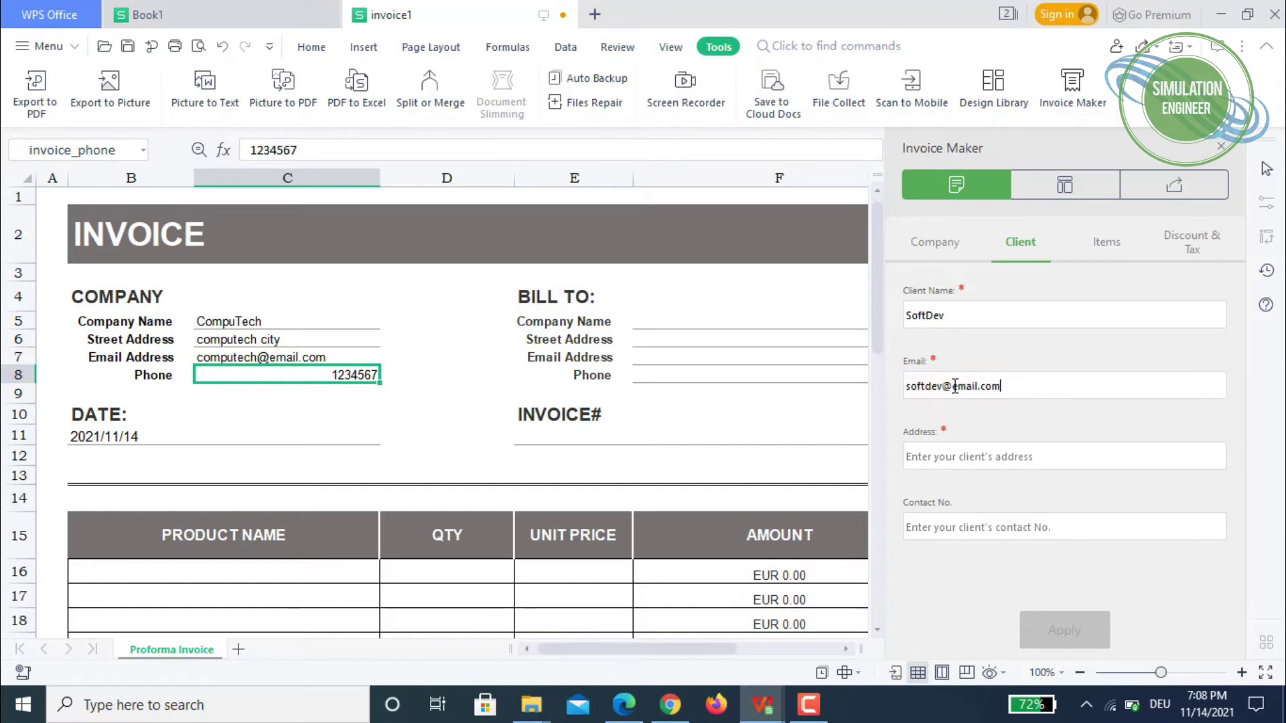
left_click(990, 462)
type("softdev city")
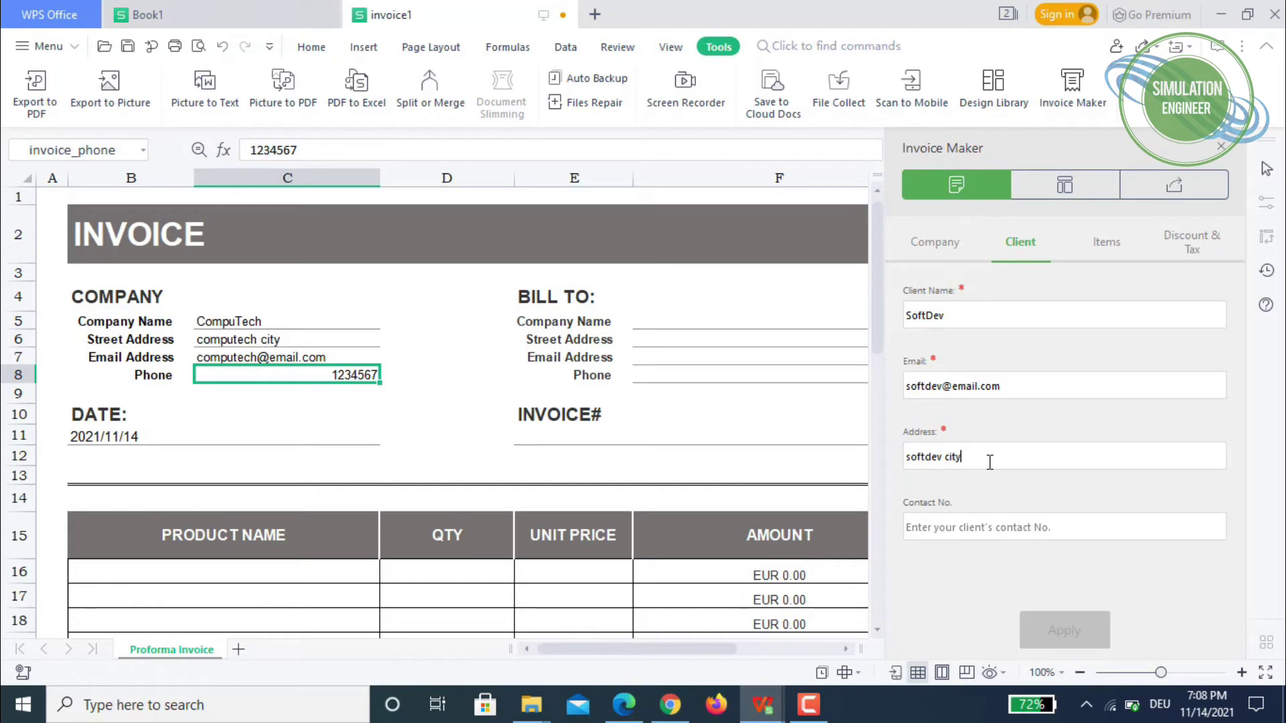
left_click(1011, 528)
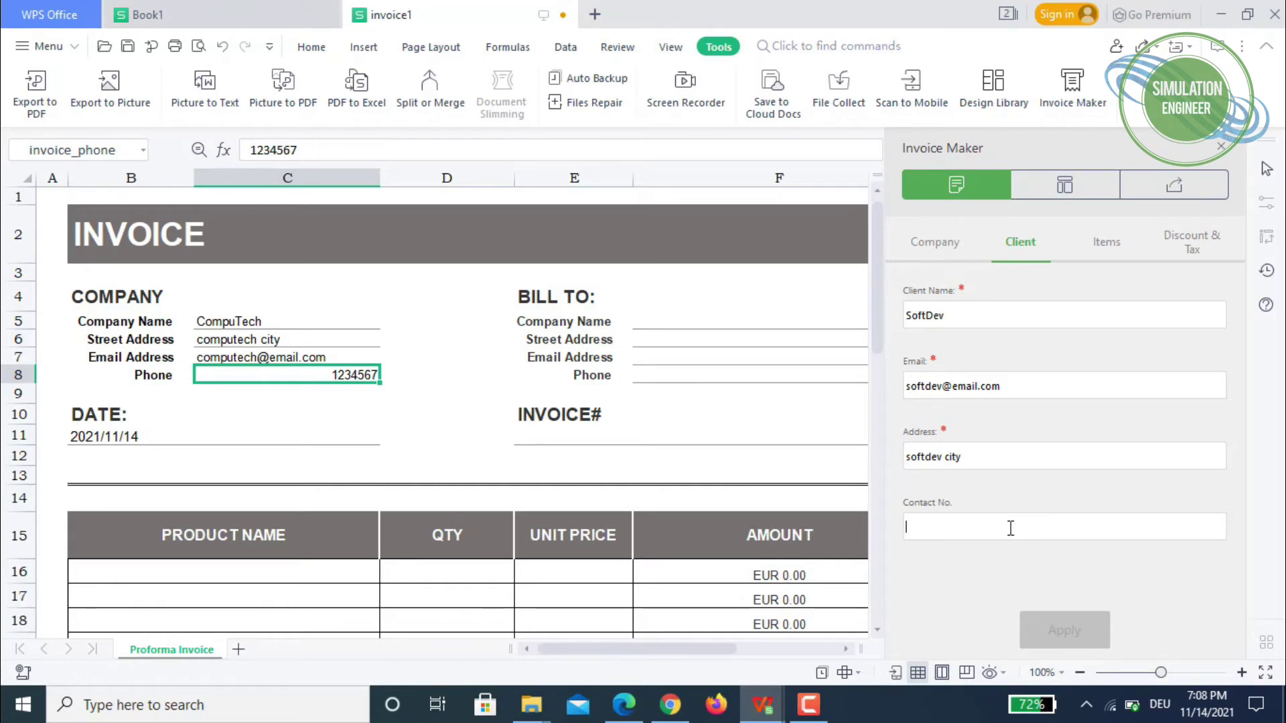
type("0")
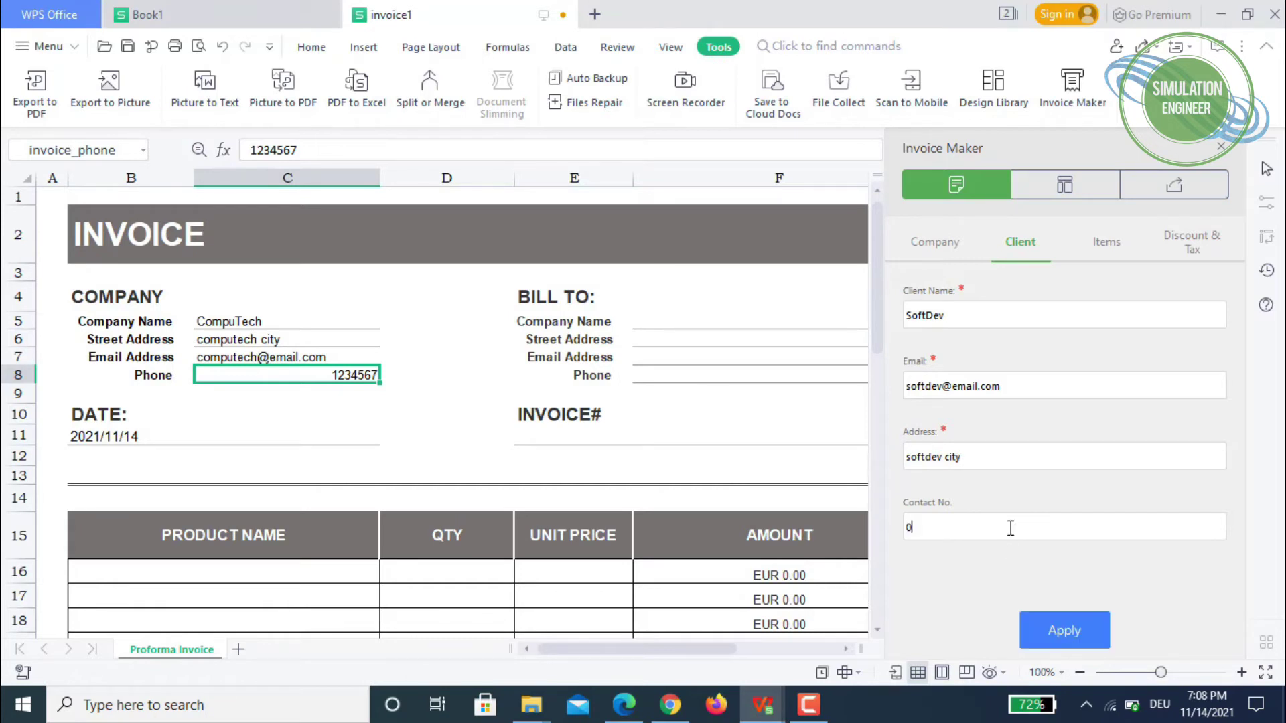
type("23578")
left_click(1072, 637)
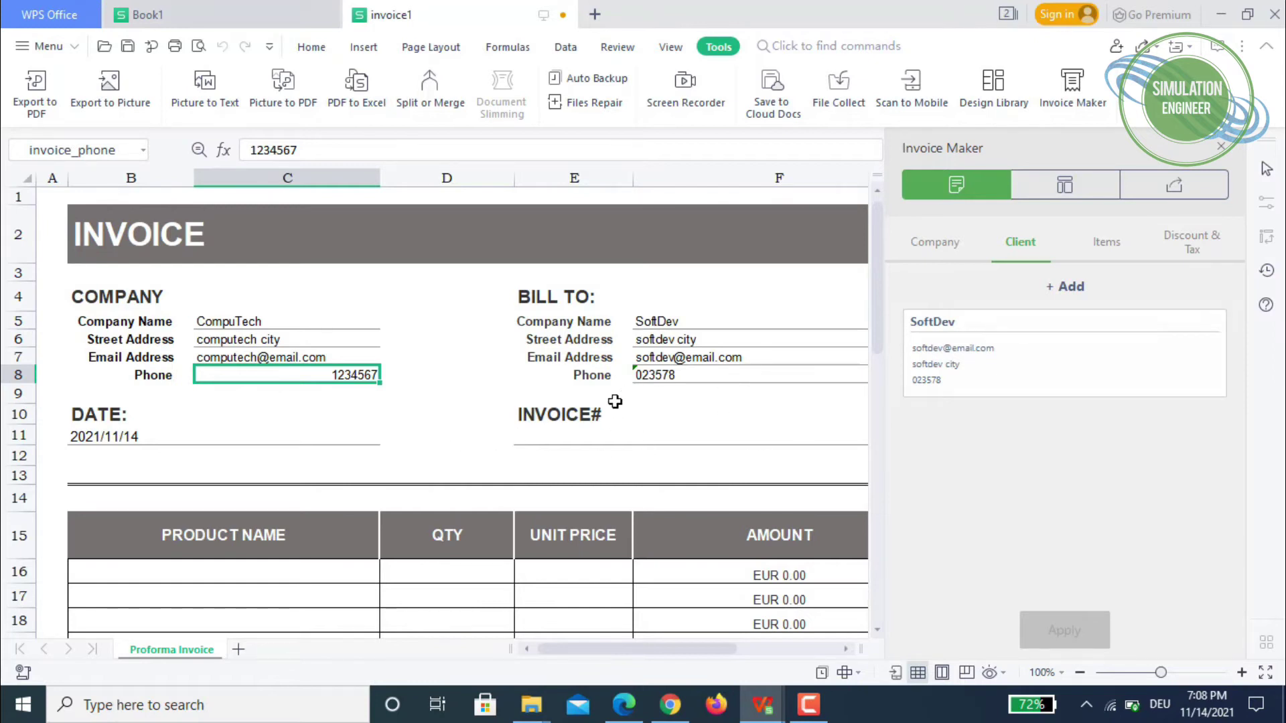
- Delete the existing USB Flash Drive and Hard Disk Drive items from the Items list
mouse_move(1111, 362)
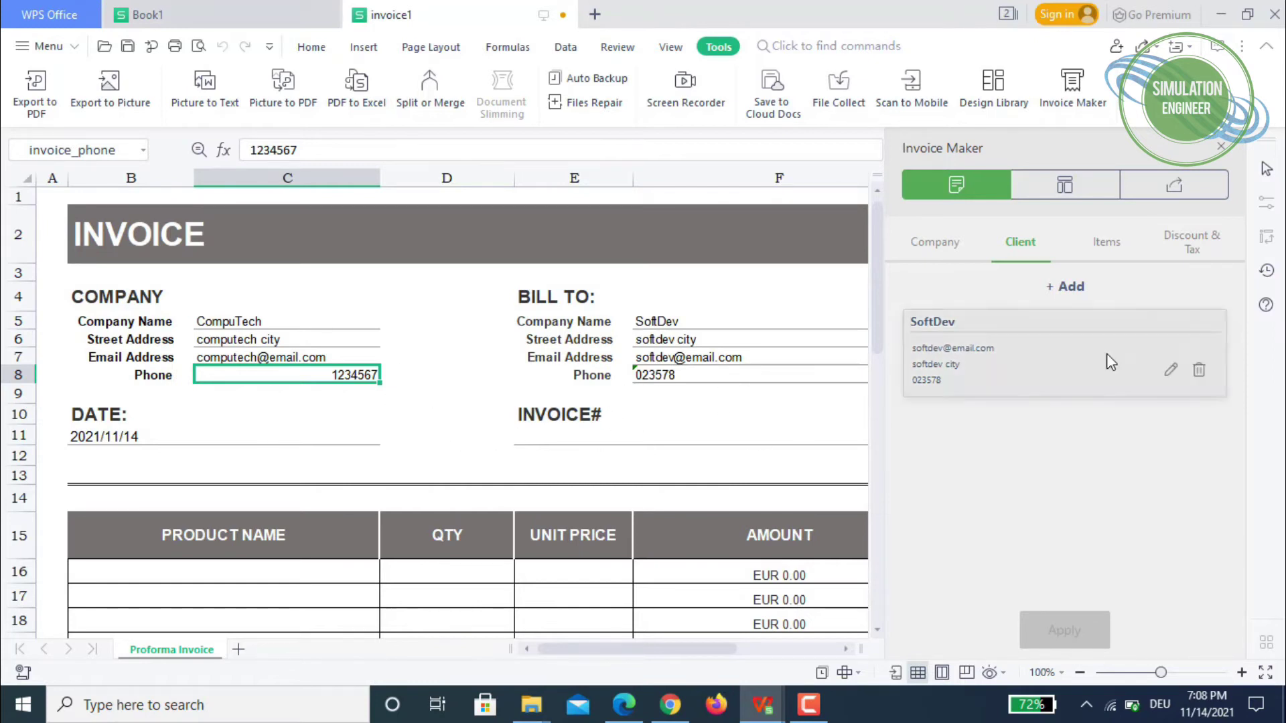
left_click(1114, 252)
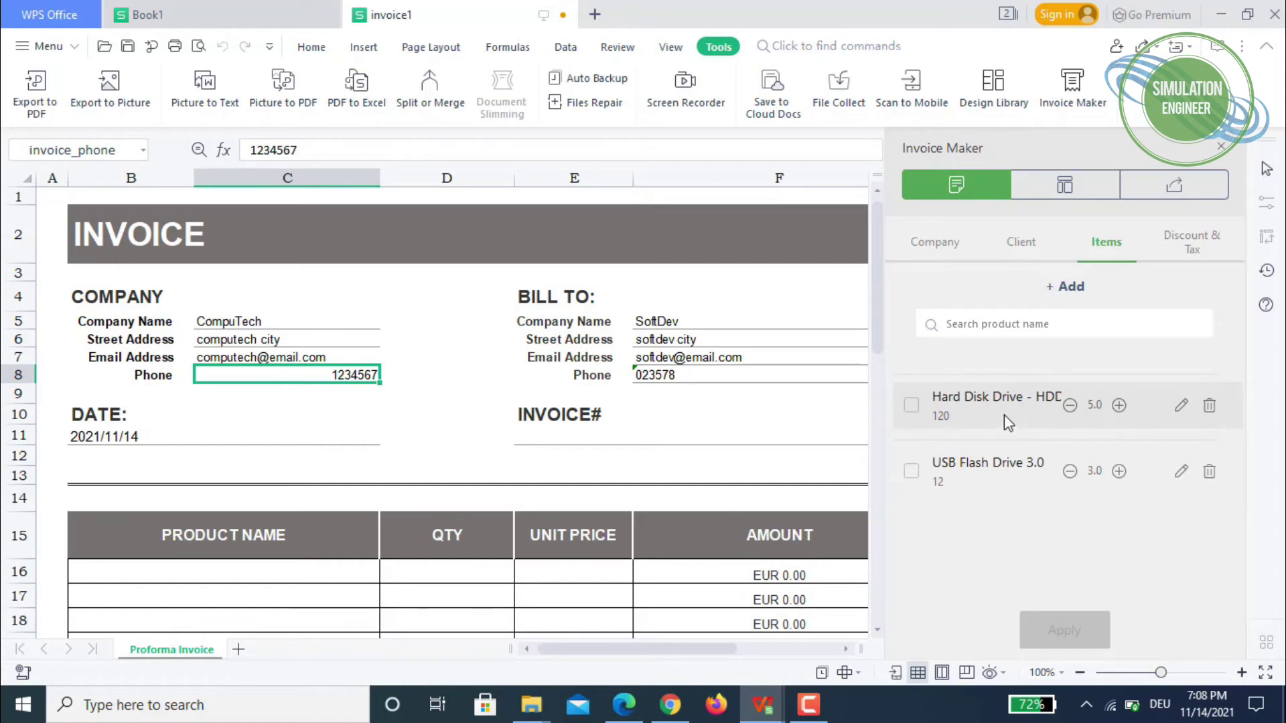
left_click(1212, 414)
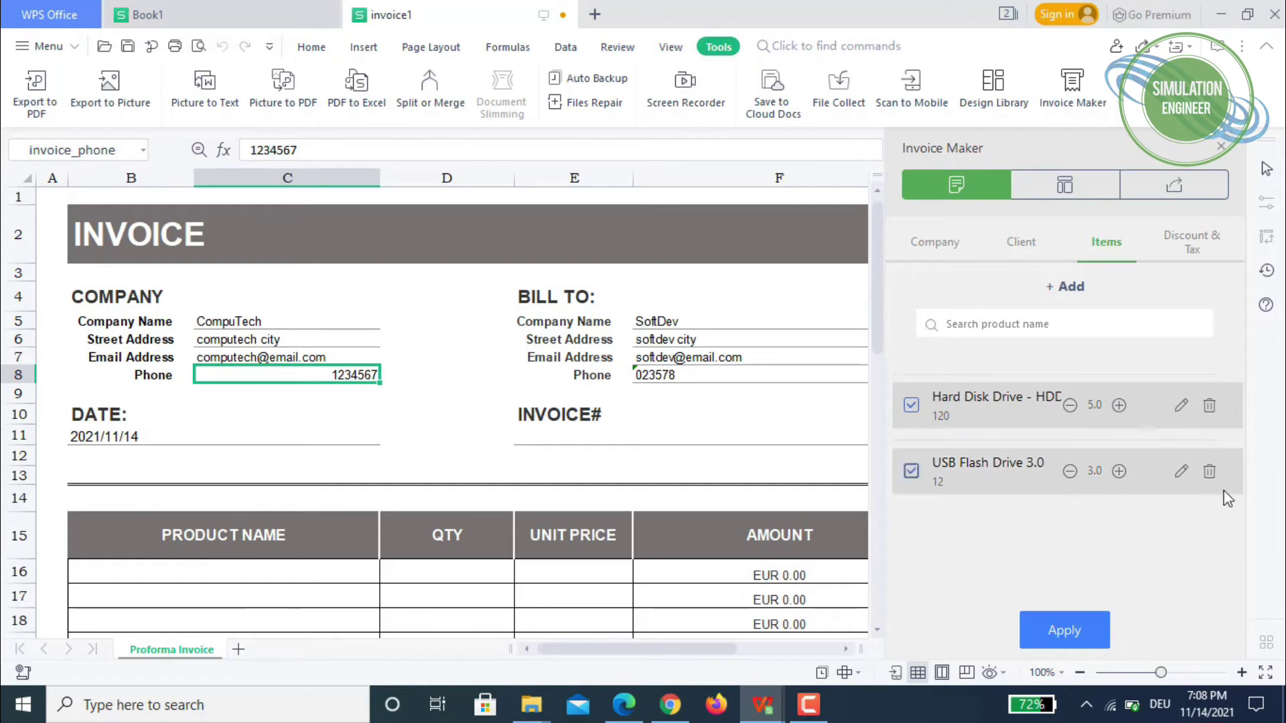
left_click(1209, 472)
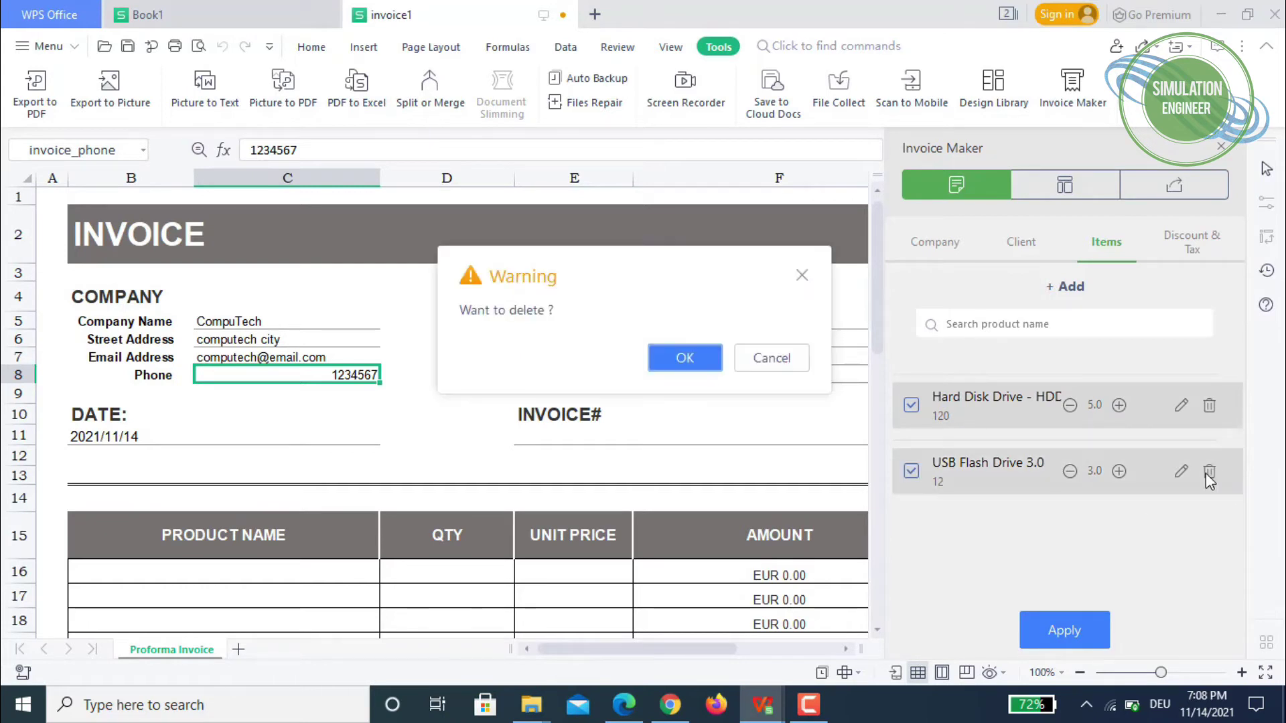
left_click(671, 353)
left_click(1210, 406)
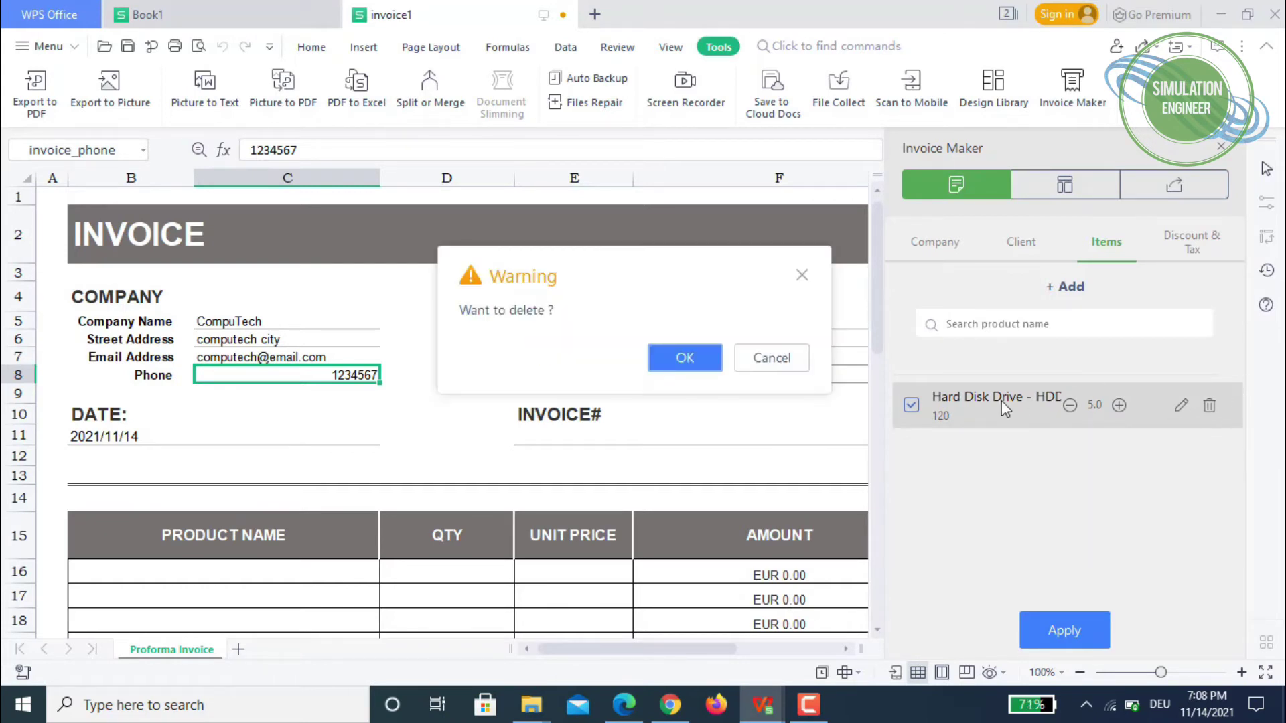
left_click(686, 355)
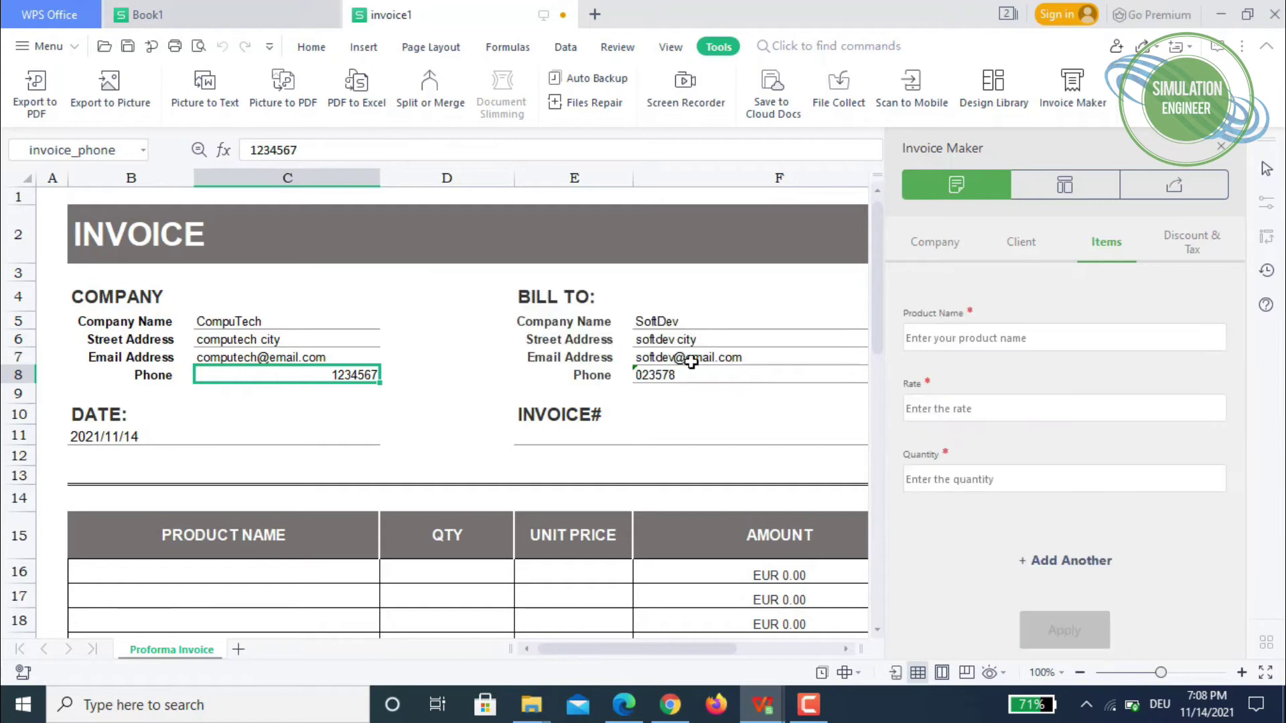
- Add a Hard Disk Drive item at rate 120 with quantity 3
left_click(992, 334)
type("Hard Disk Drive")
left_click(969, 414)
type("120")
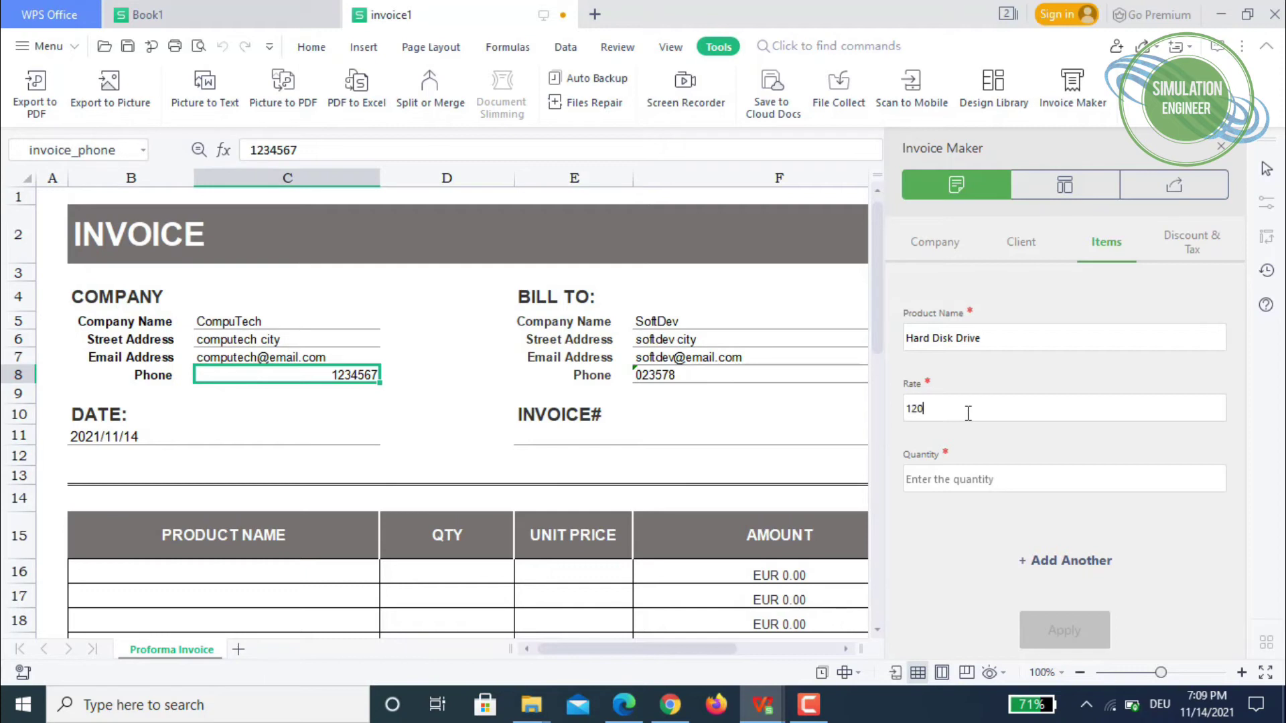
left_click(987, 487)
type("3")
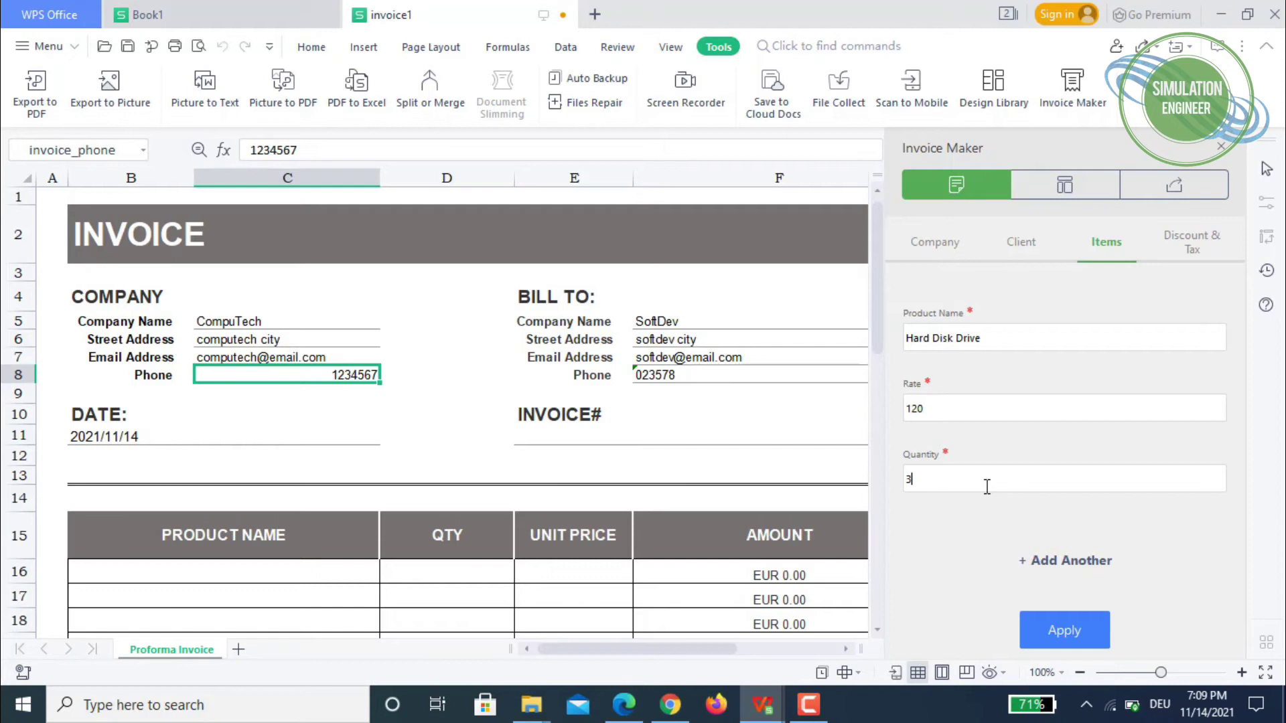
left_click(1085, 563)
- Add USB Flash Drive 3.0 at rate 12.99, quantity 15, and apply both items to the invoice
left_click(976, 343)
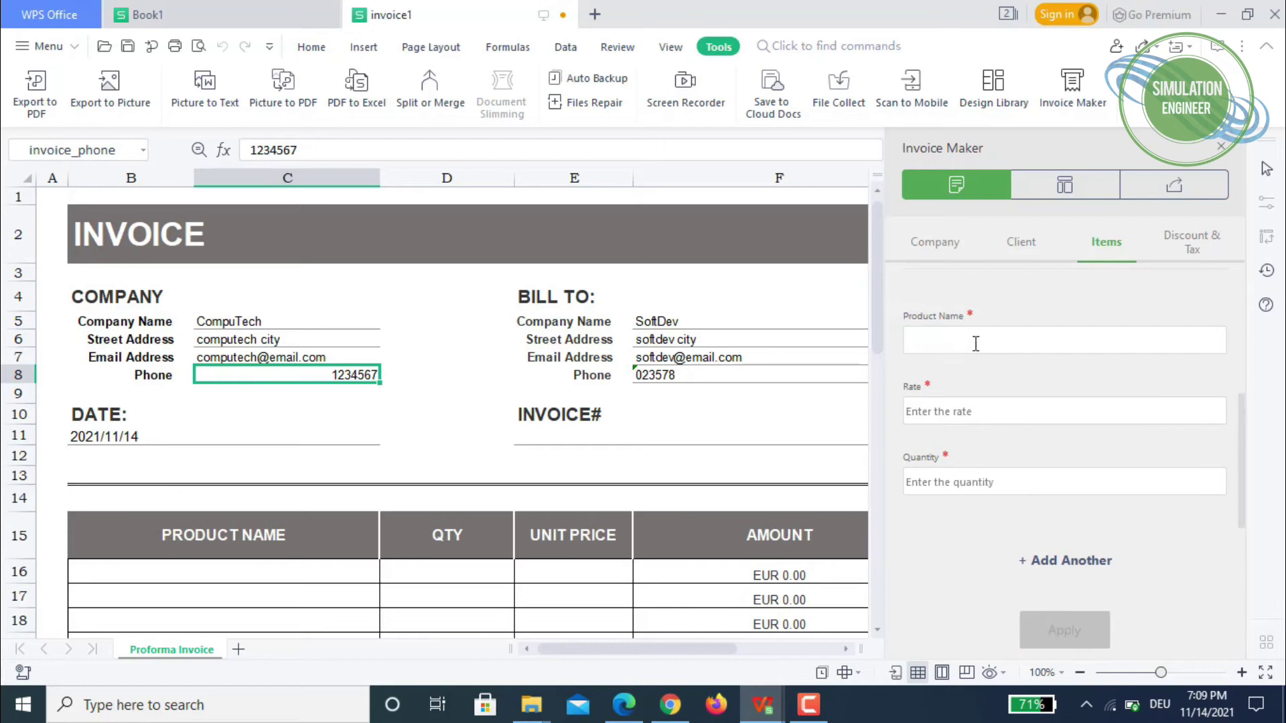
type("USB Flash Drive 3.0")
key("Tab")
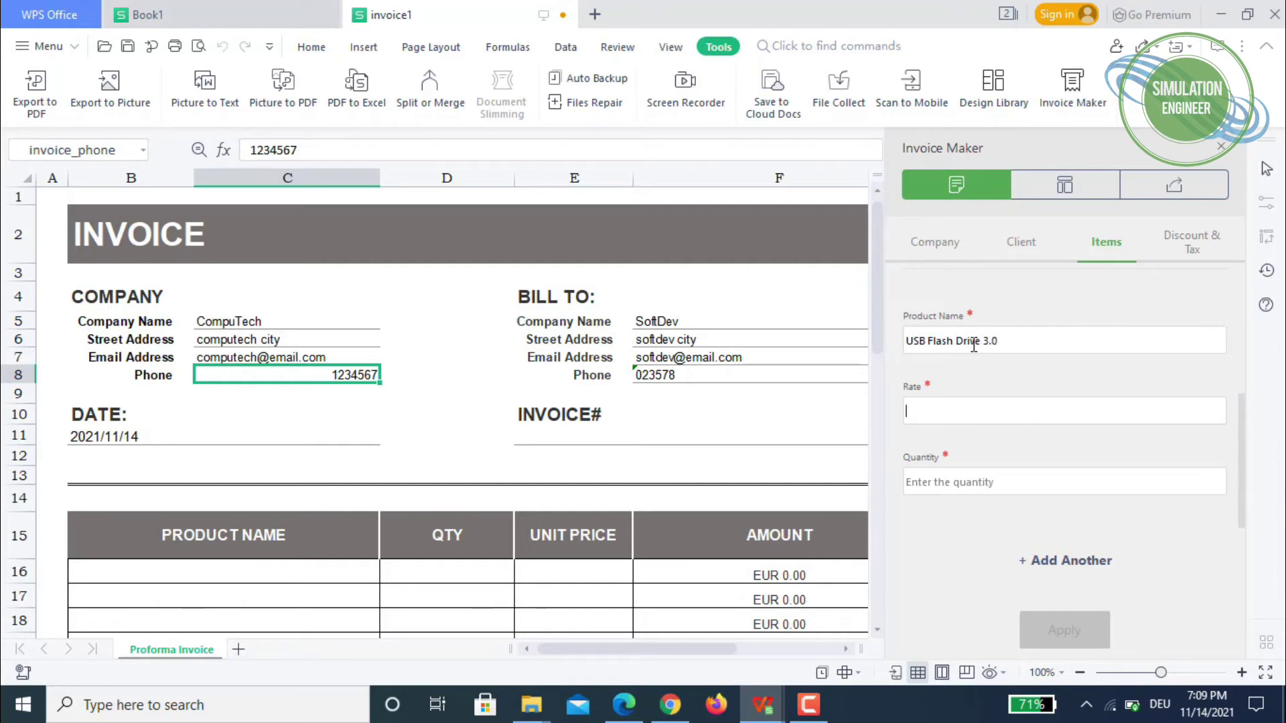
type("12.99")
left_click(976, 491)
type("1")
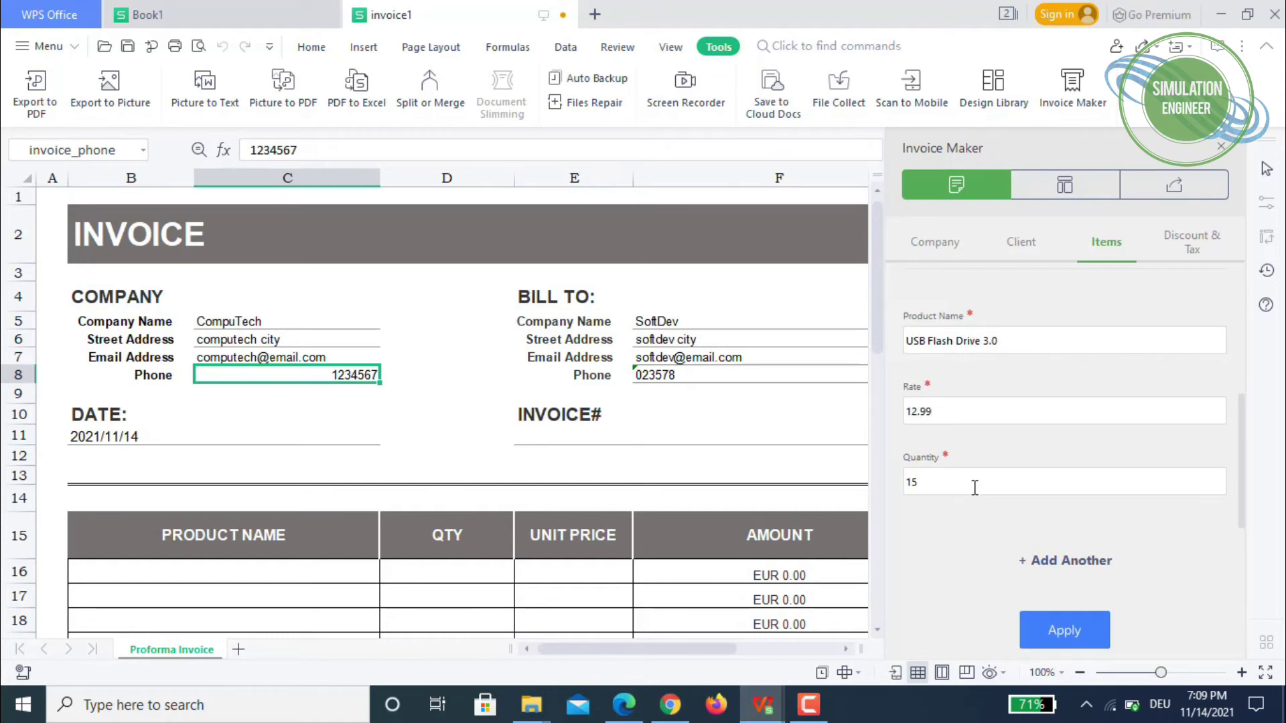
left_click(1088, 628)
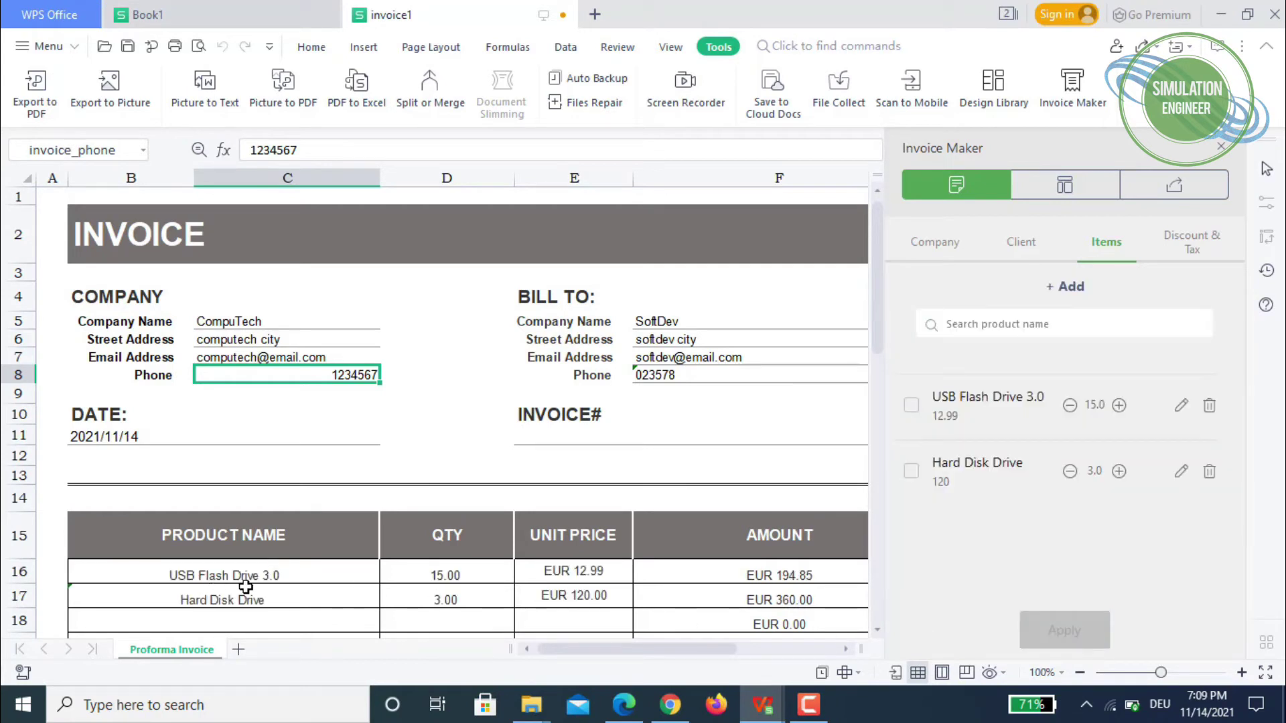
- Create and save a new item LCD Monitors 17" with rate 220 and quantity 5
left_click(1066, 285)
left_click(974, 348)
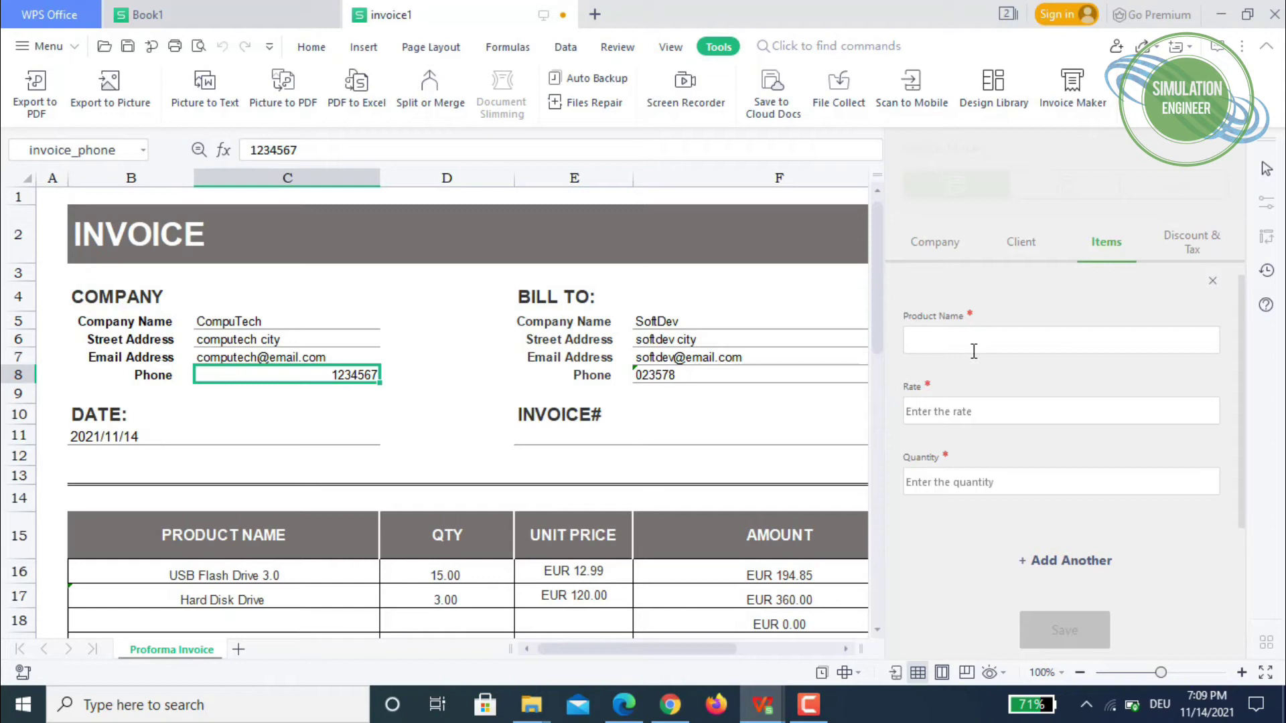
type("LCD mon")
key("BackSpace")
key("BackSpace")
type("nitro")
type("17")
left_click(971, 412)
type("2")
left_click(941, 484)
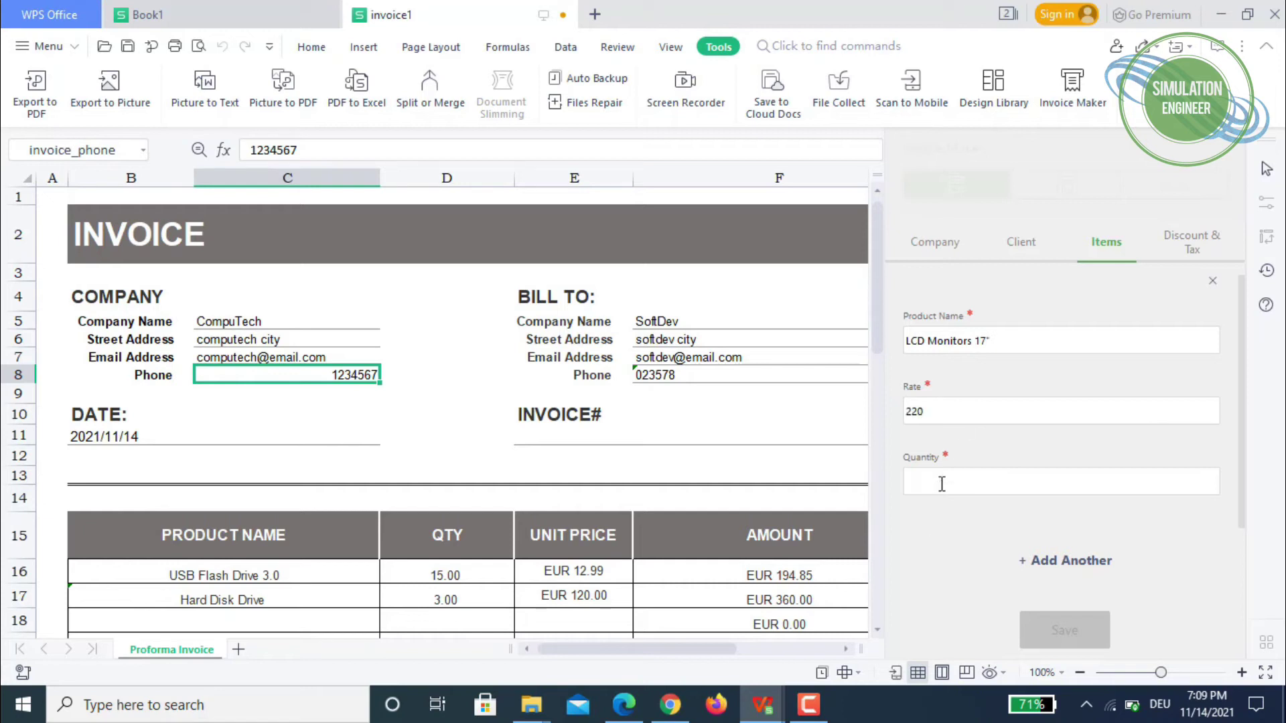
type("5")
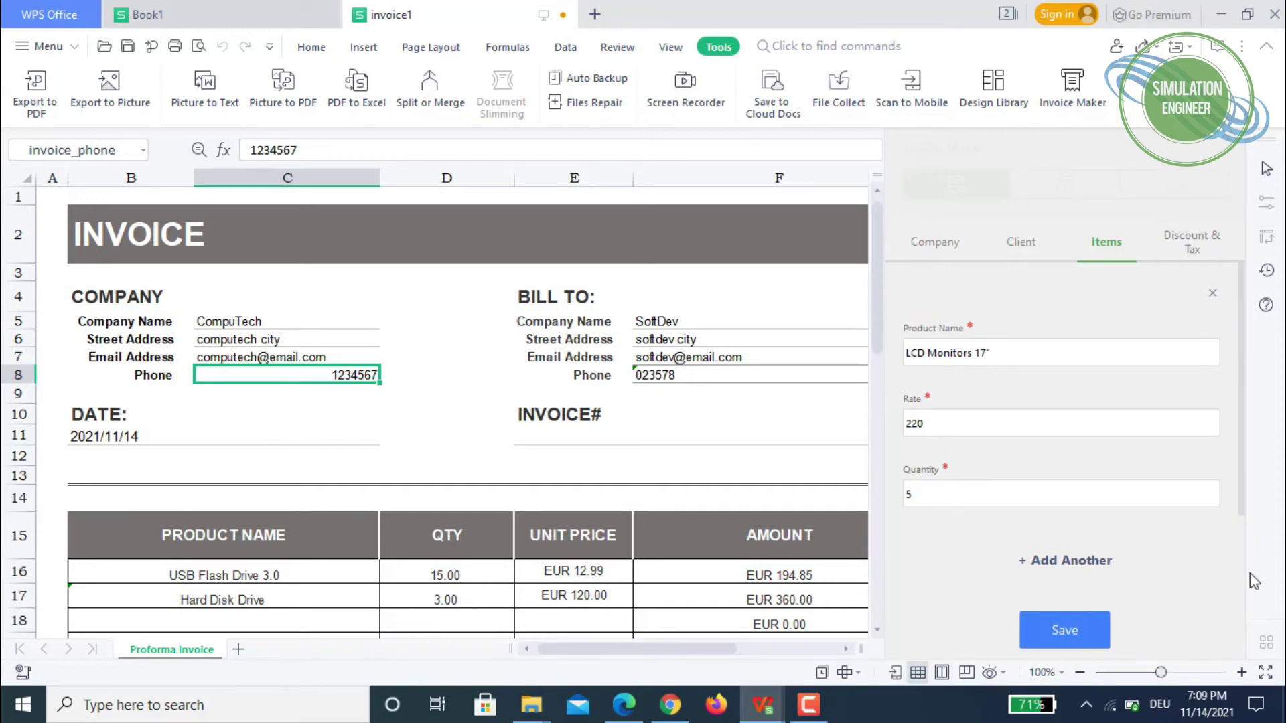
left_click(1066, 640)
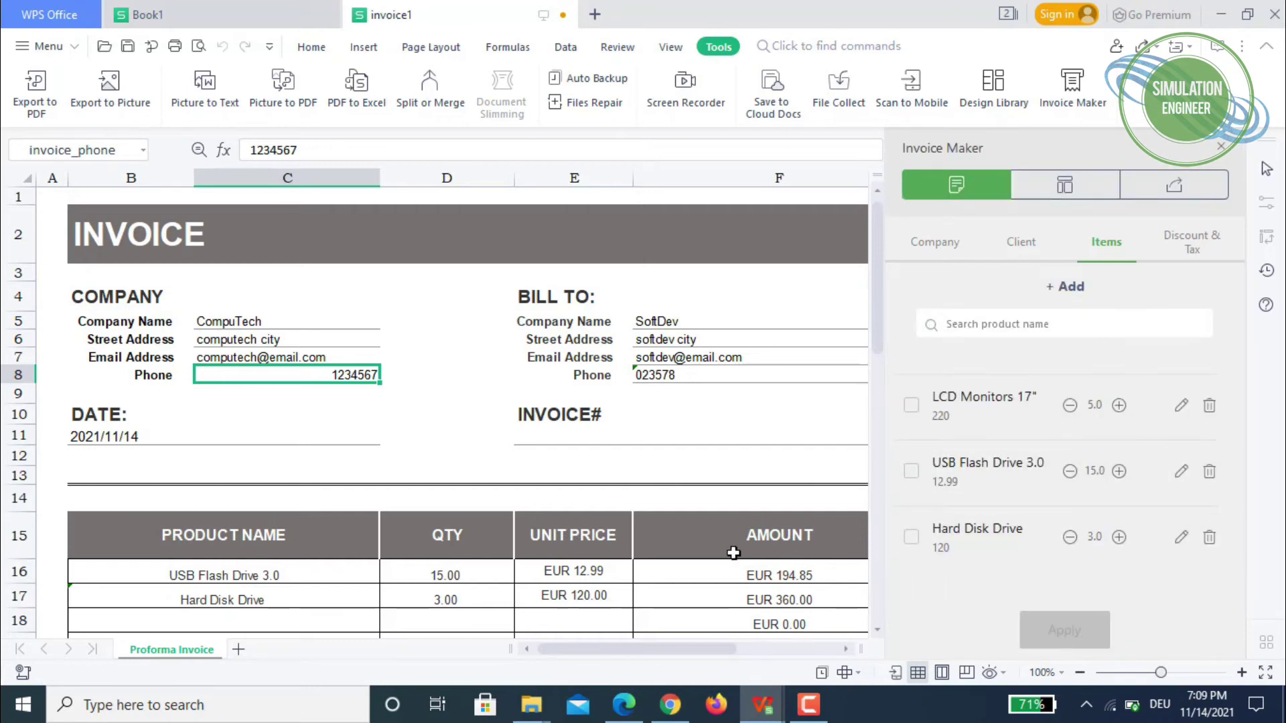
- Select the LCD Monitors 17" item and apply it to the invoice's product table
scroll(733, 553, "down", 1)
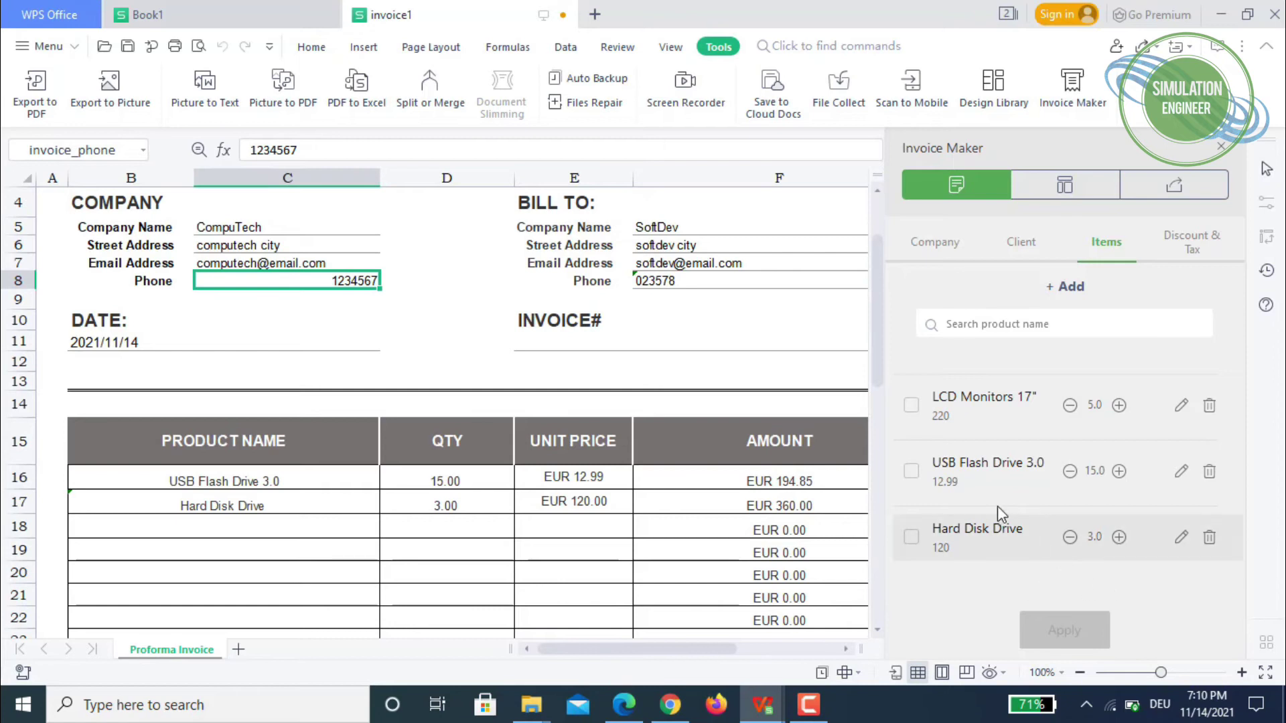
left_click(911, 405)
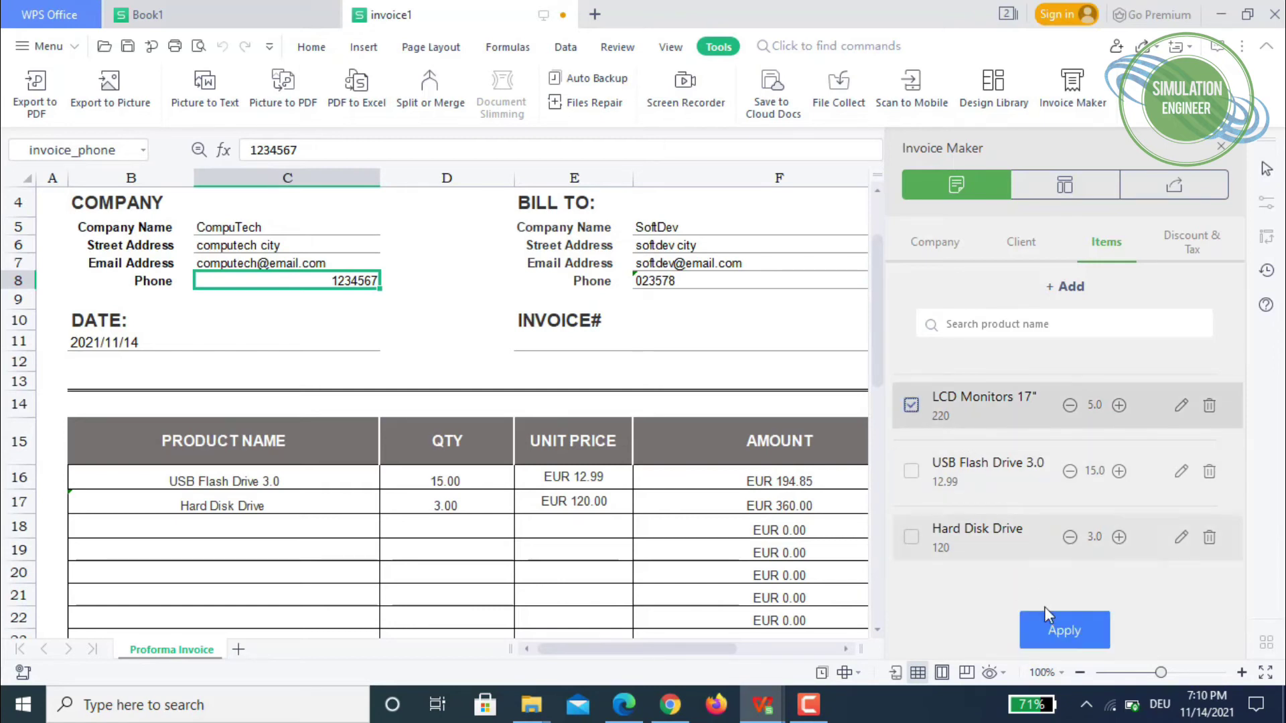
left_click(1048, 629)
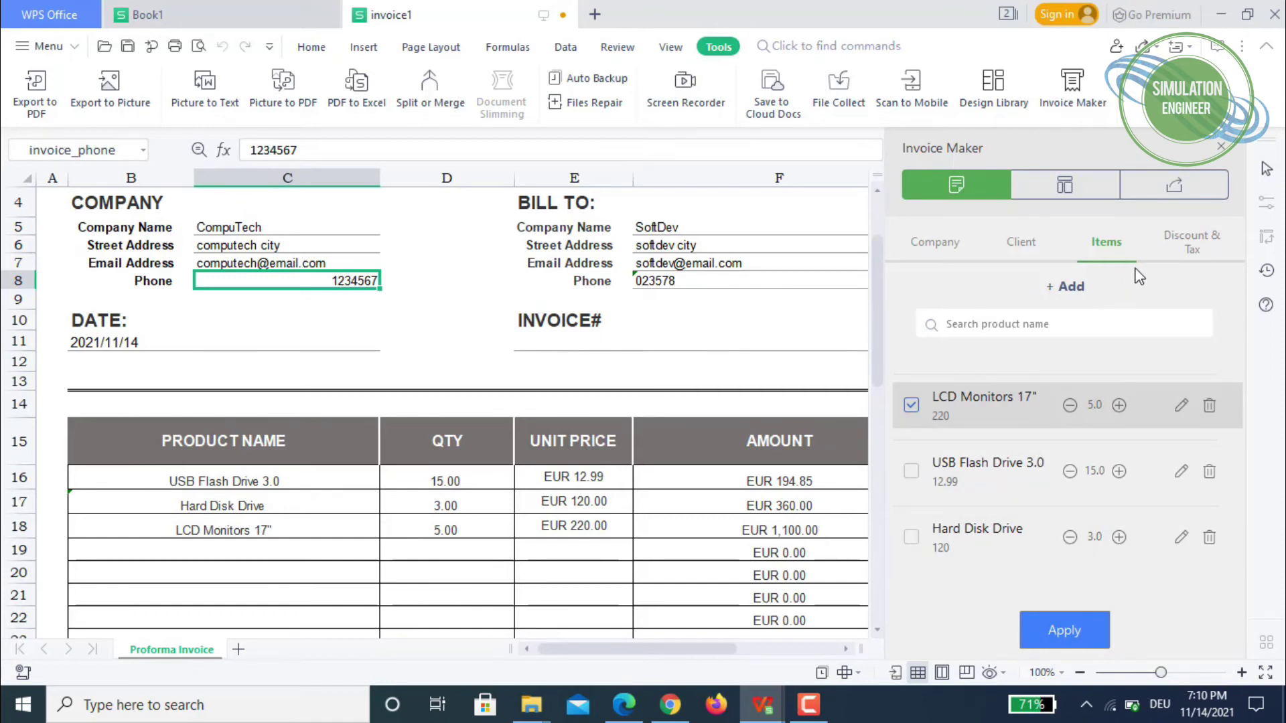
left_click(1200, 252)
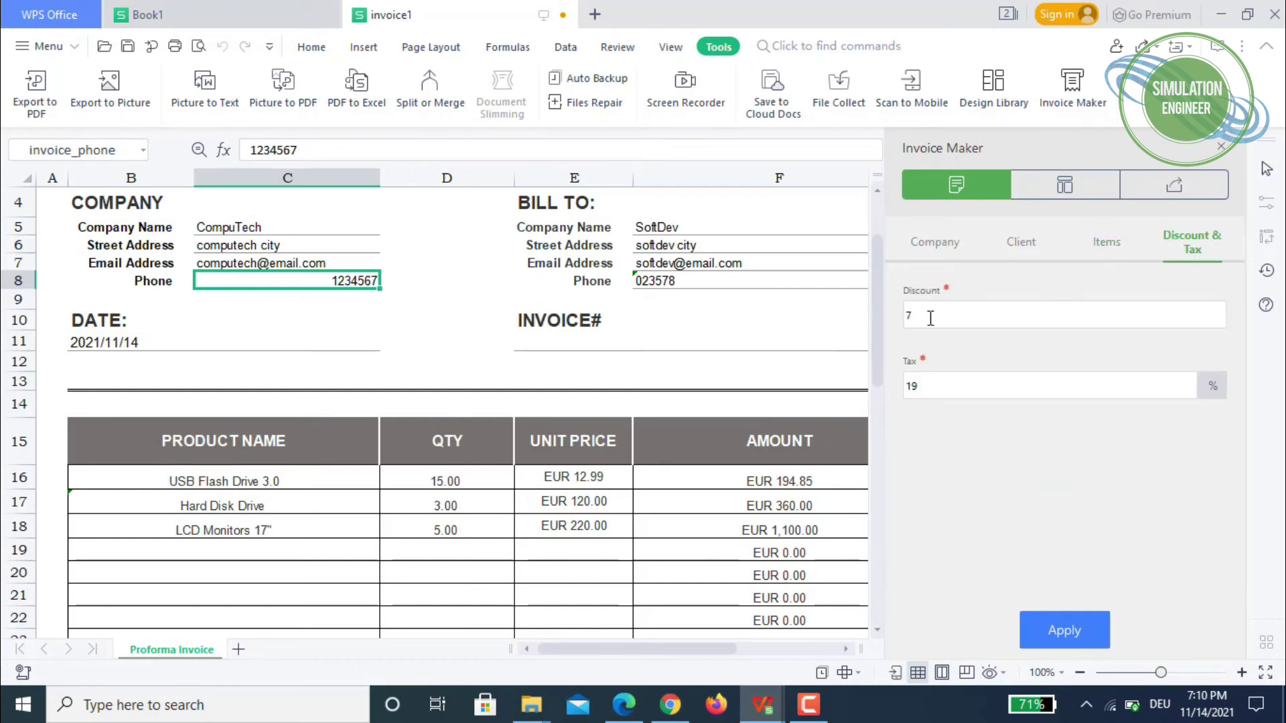
left_click_drag(933, 316, 870, 310)
type("5")
double_click(968, 392)
left_click(1067, 636)
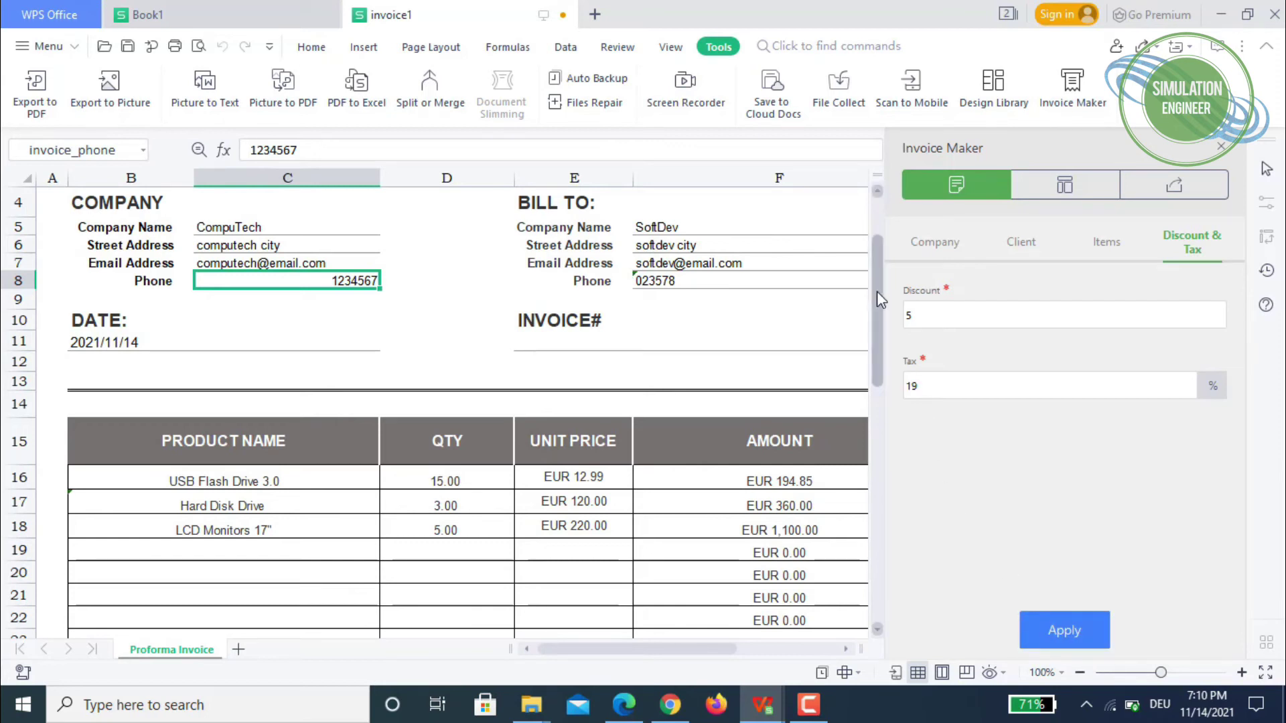
left_click_drag(878, 291, 881, 483)
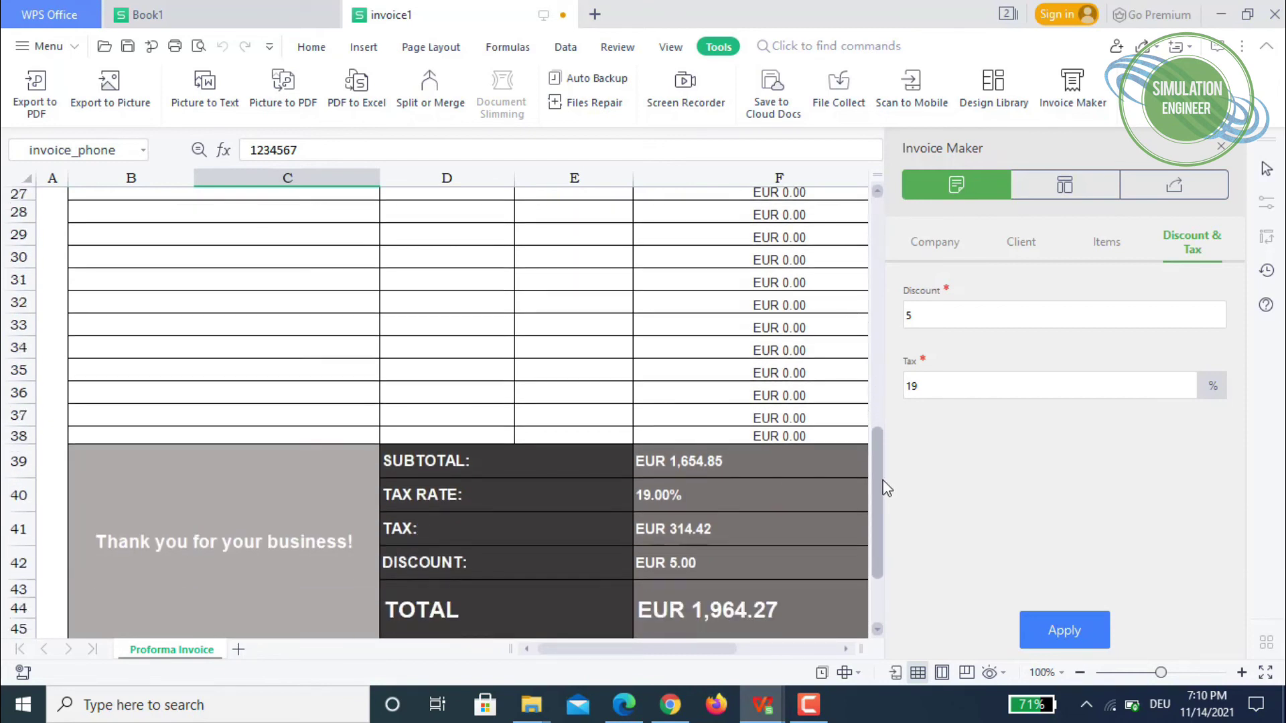
left_click(420, 466)
left_click(705, 468)
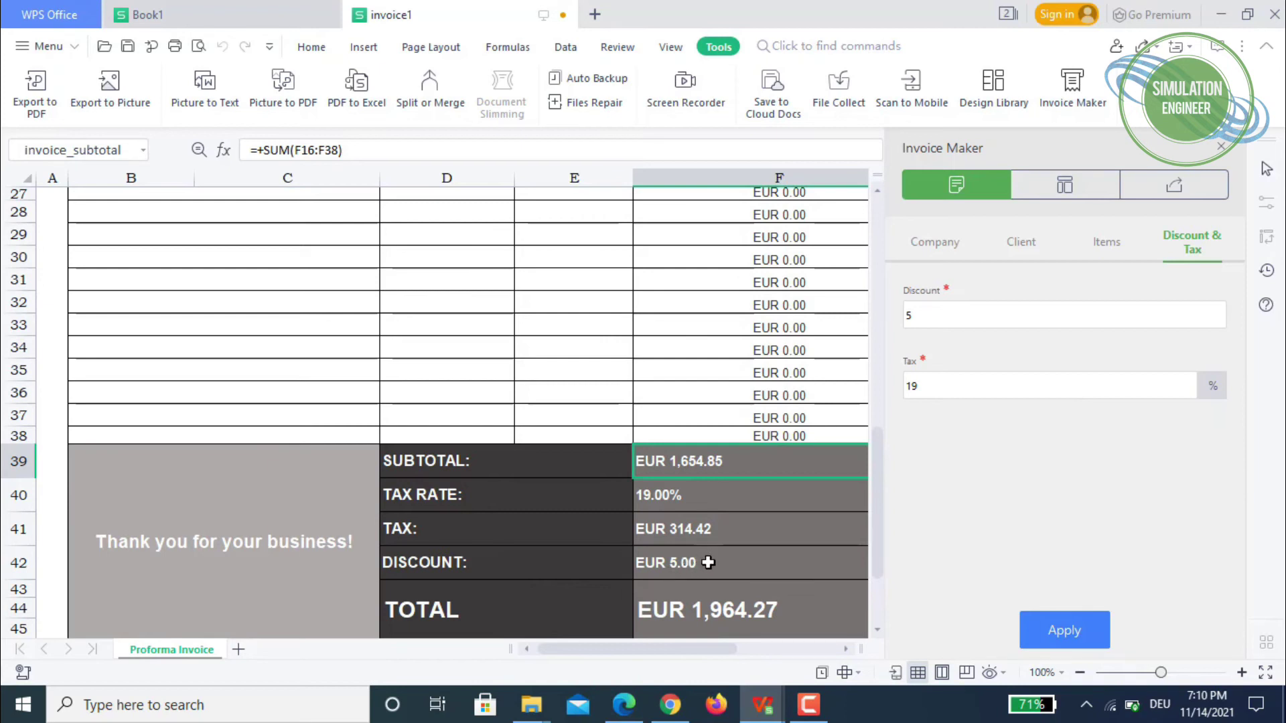
left_click(728, 534)
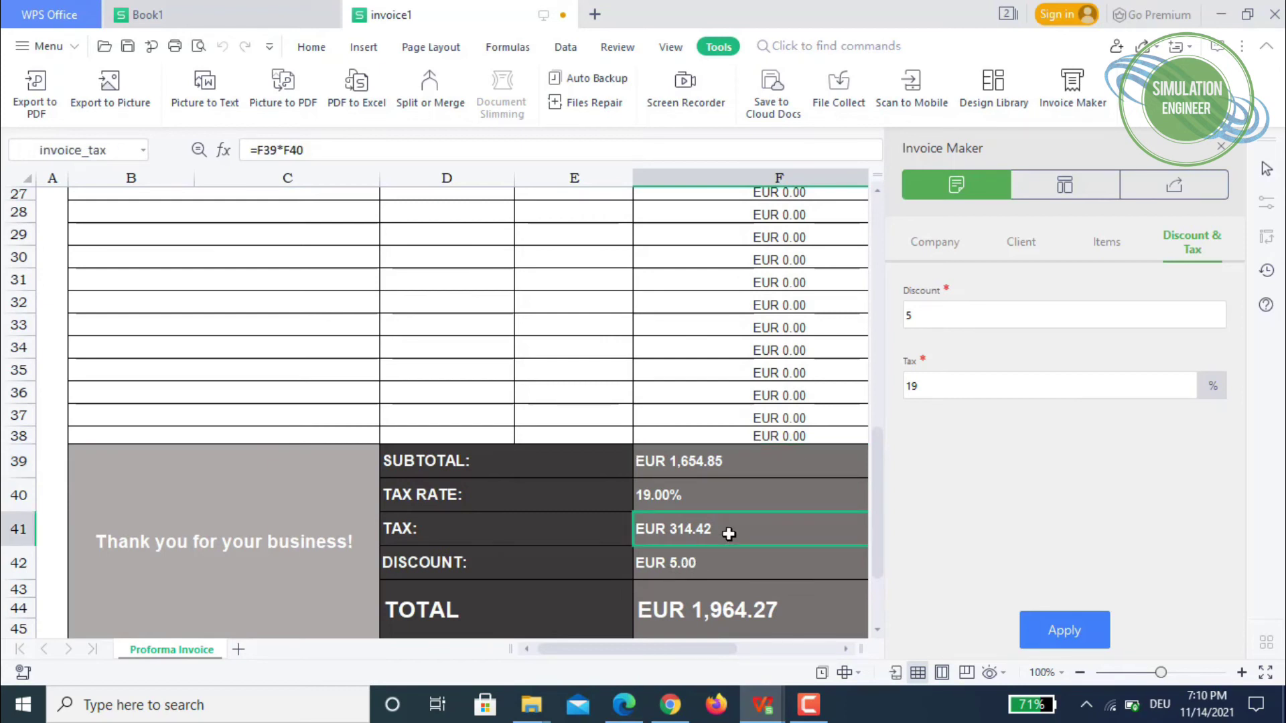
left_click(698, 566)
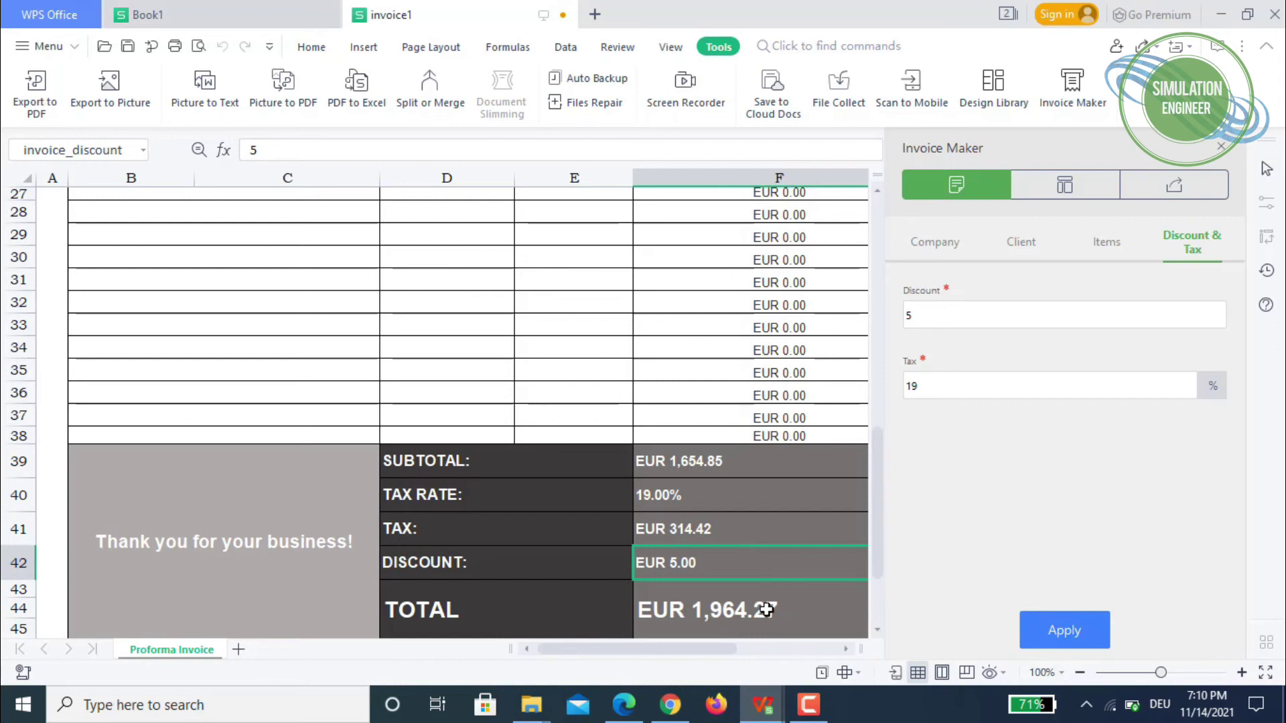
scroll(712, 613, "down", 1)
left_click(726, 564)
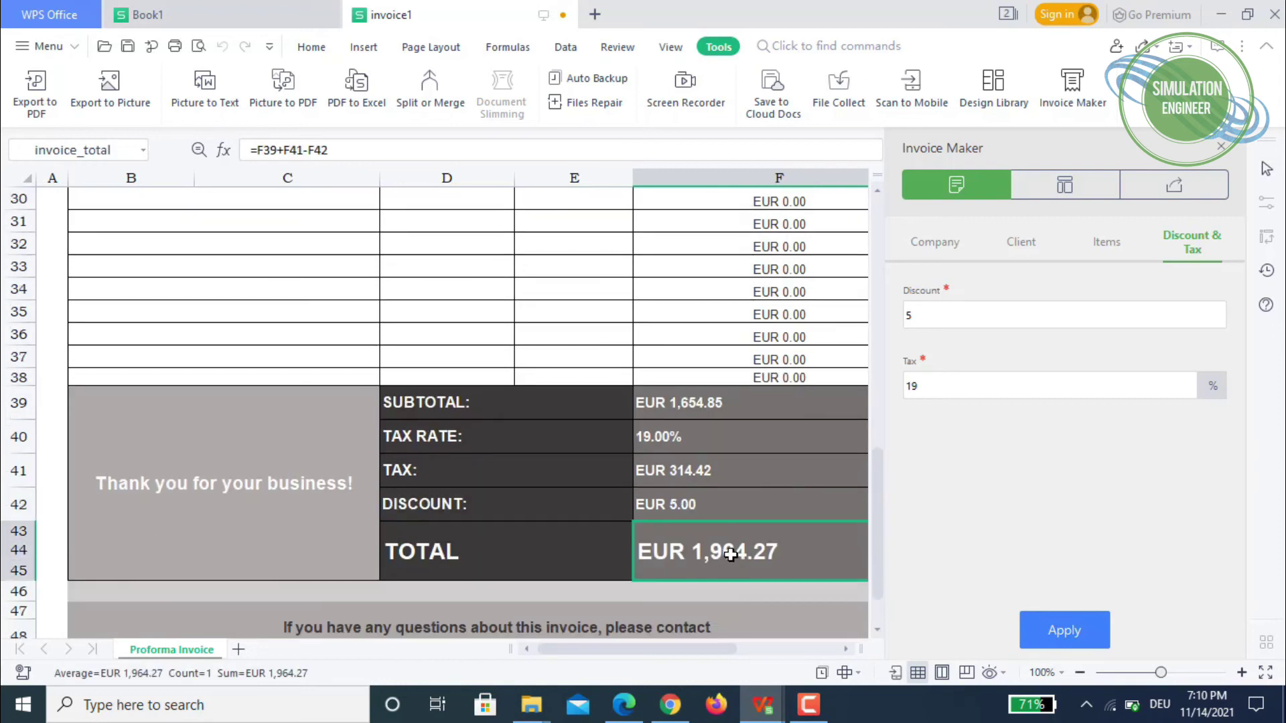
scroll(730, 555, "down", 1)
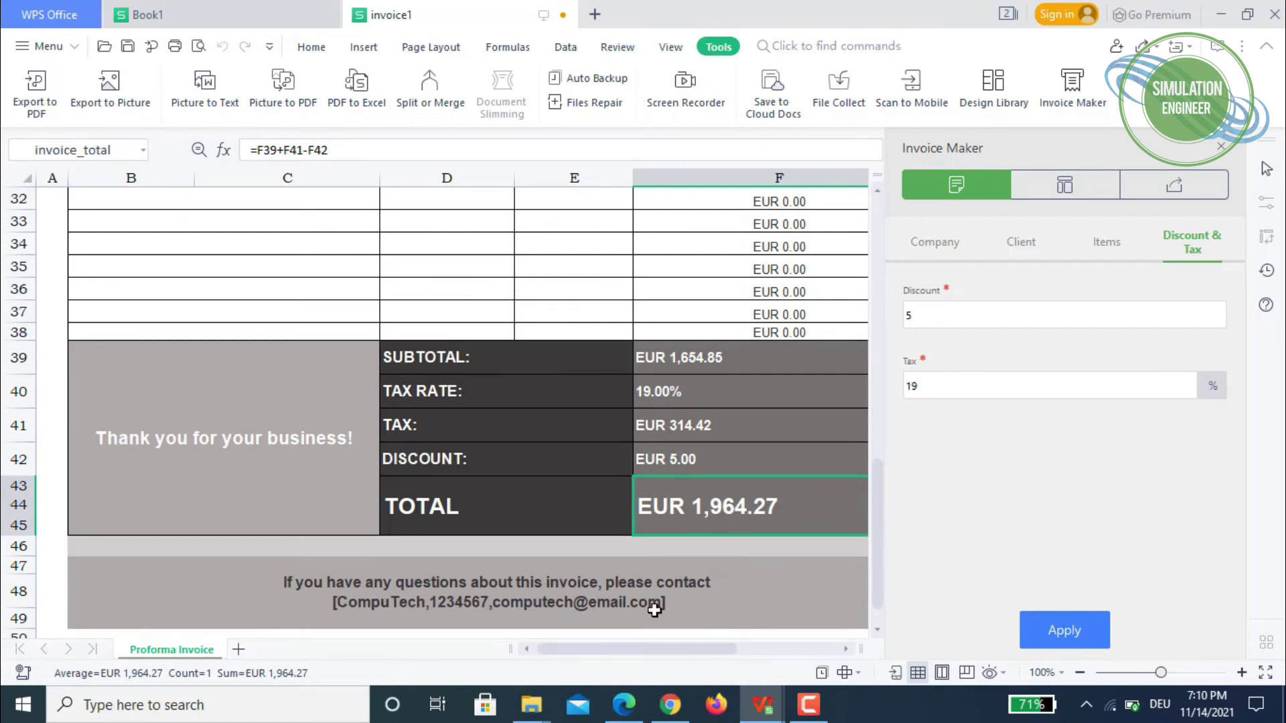
scroll(421, 622, "up", 10)
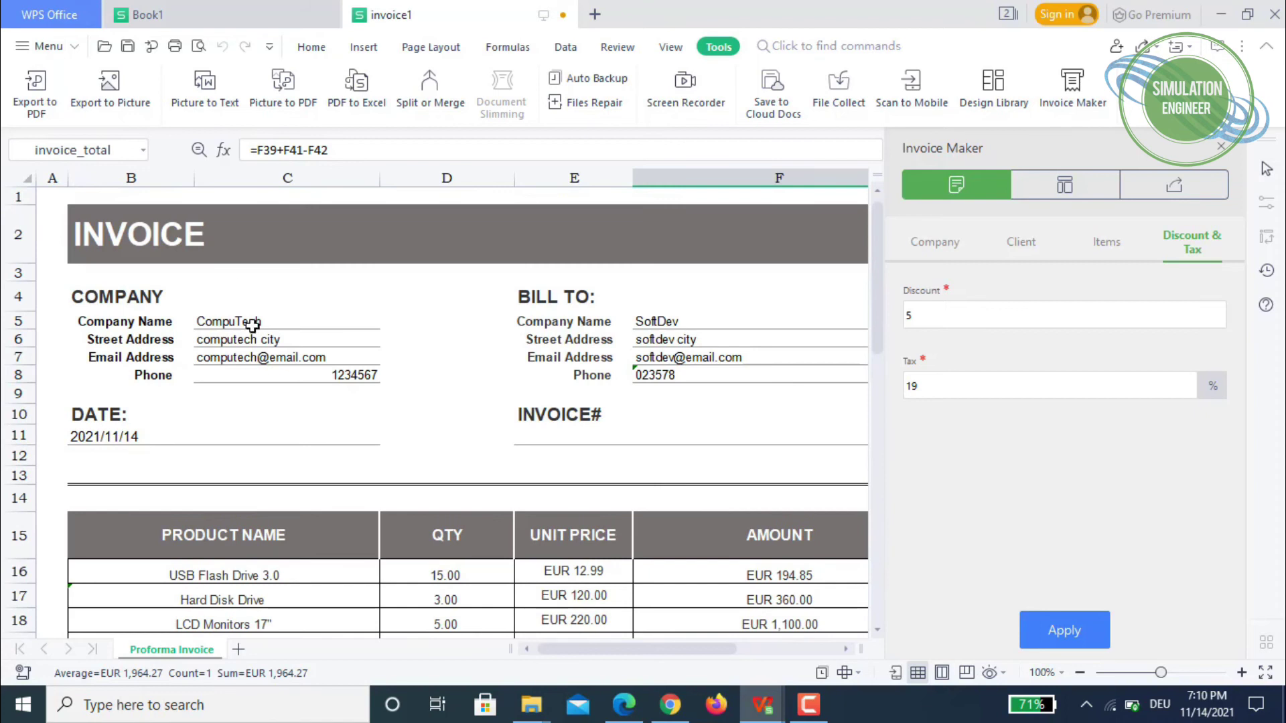
- Enter SoftDev#01 as the invoice number in cell E11
left_click(564, 436)
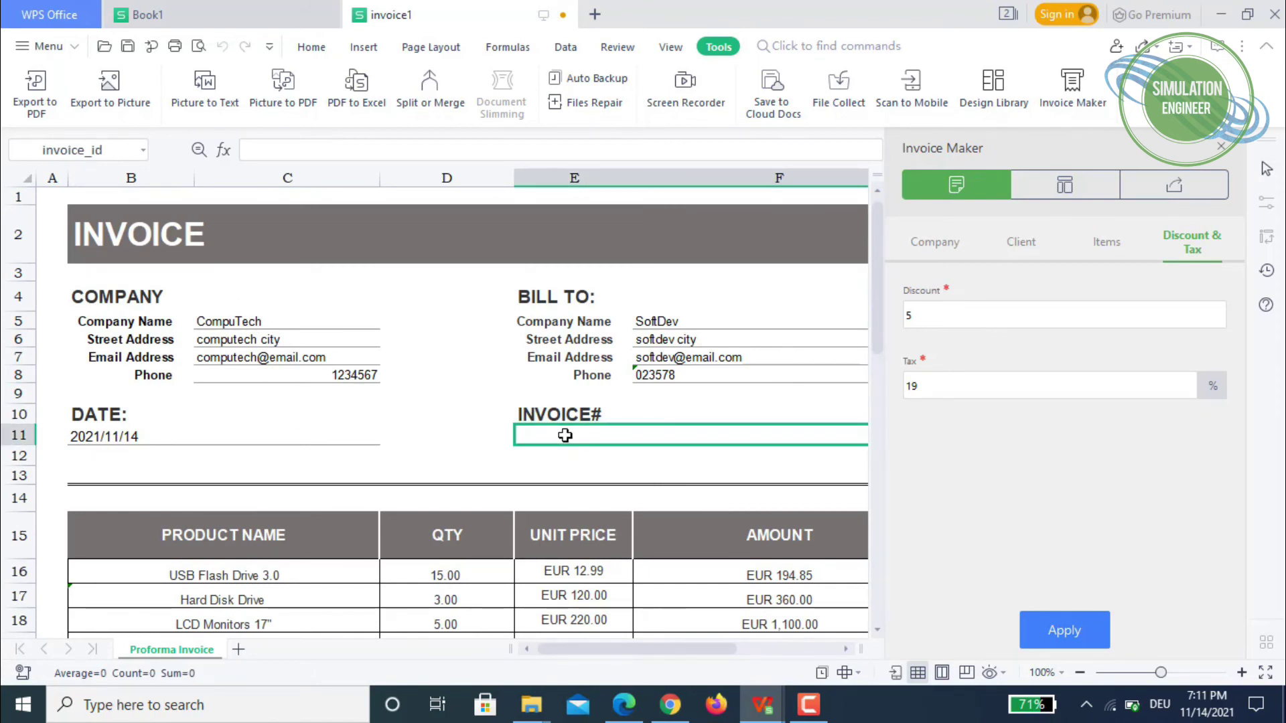
type("Soft")
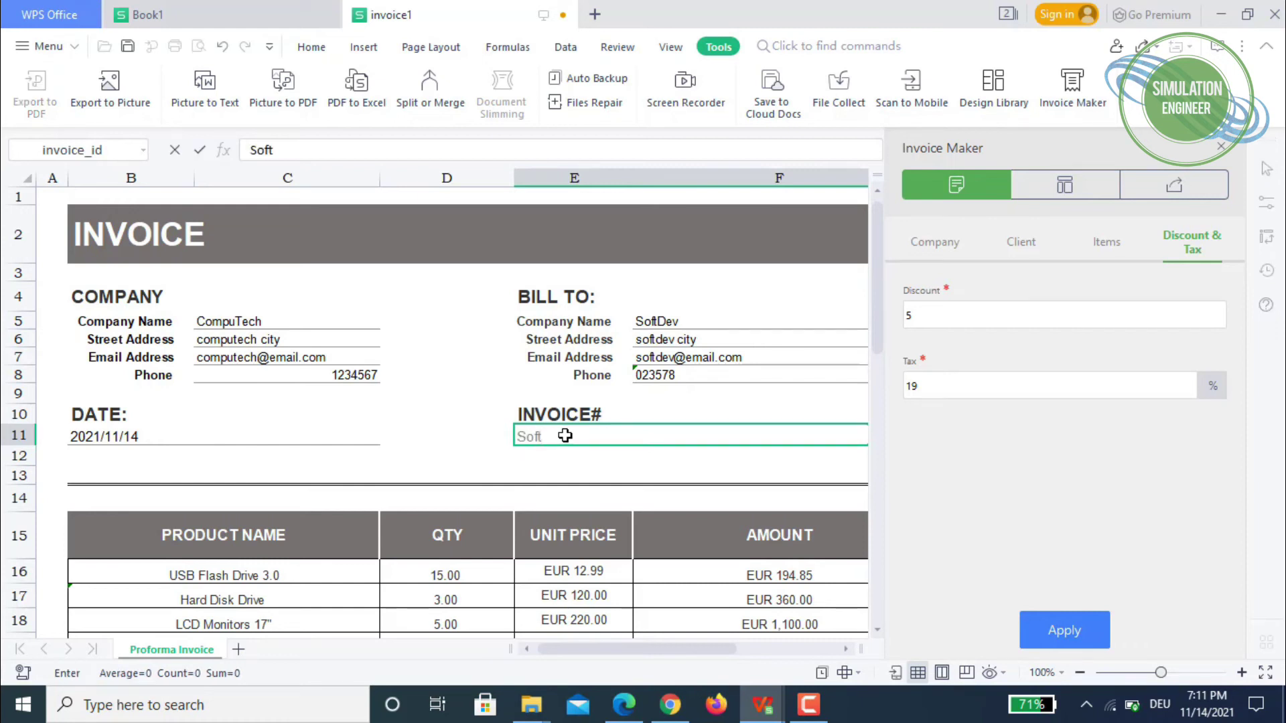
type("Dev#01")
key("Return")
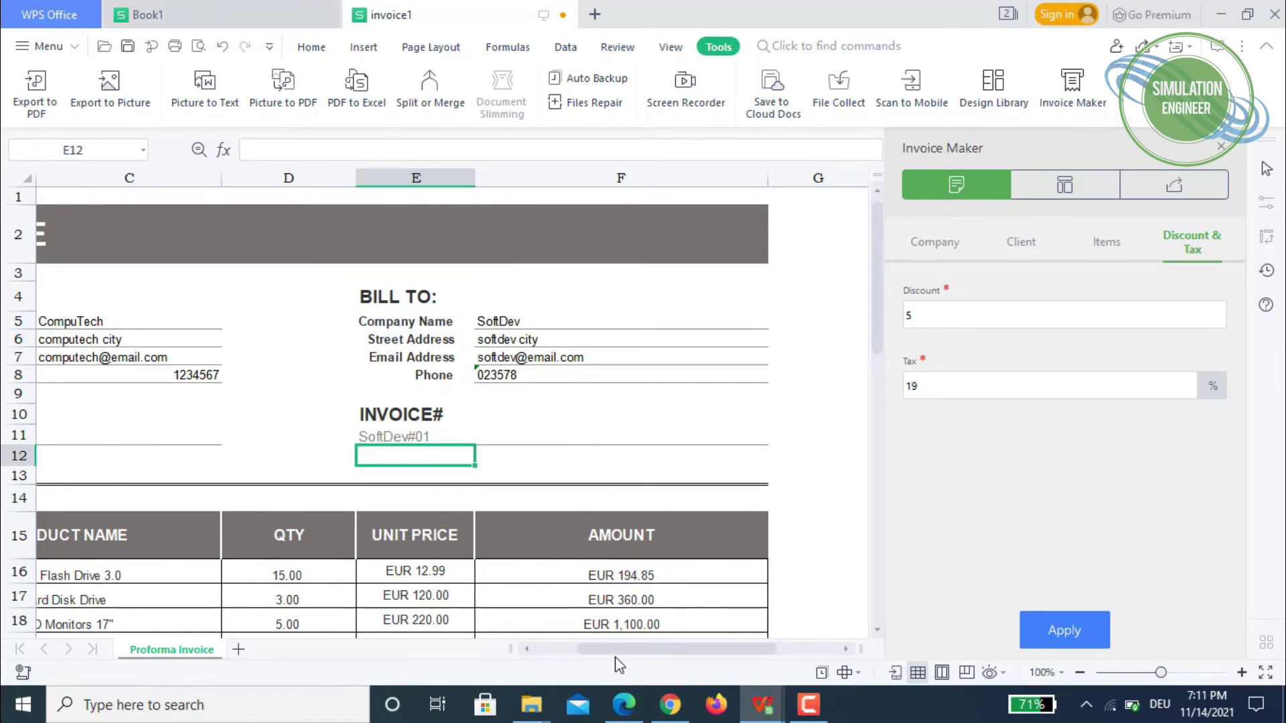
left_click_drag(602, 653, 563, 653)
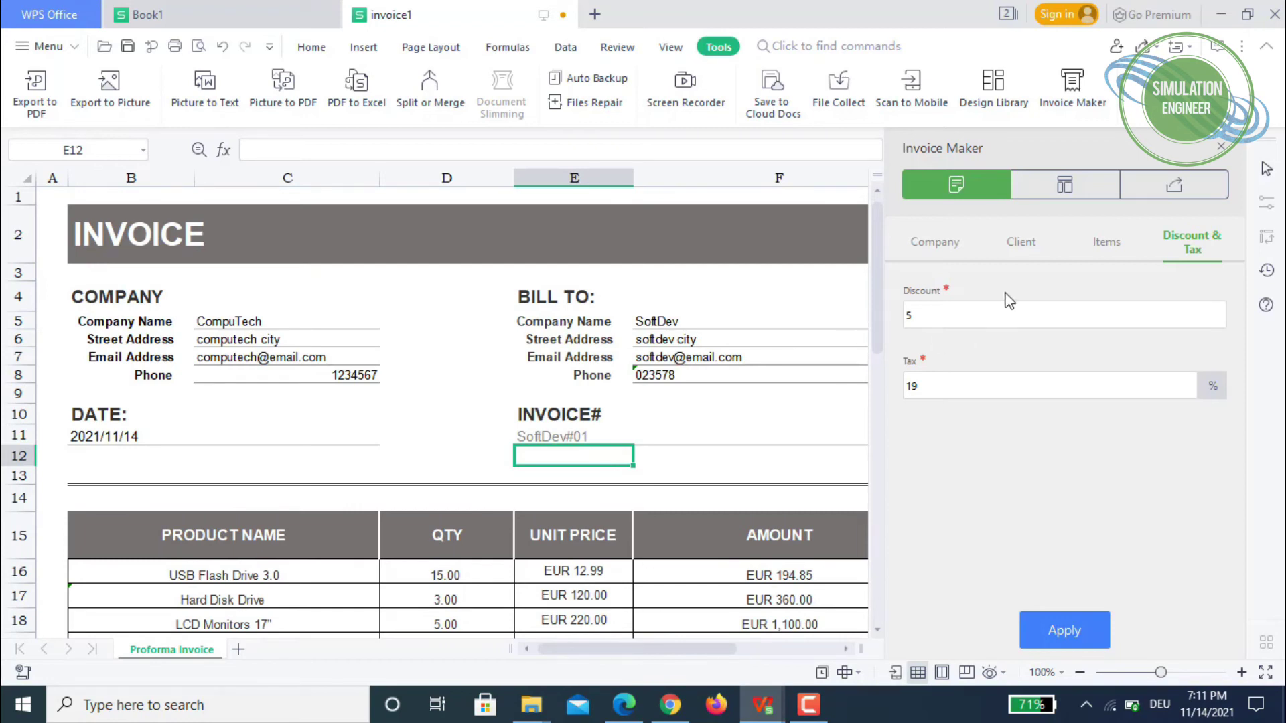
- Choose the blue thumbnail from the Invoice Maker's template gallery
left_click(1067, 194)
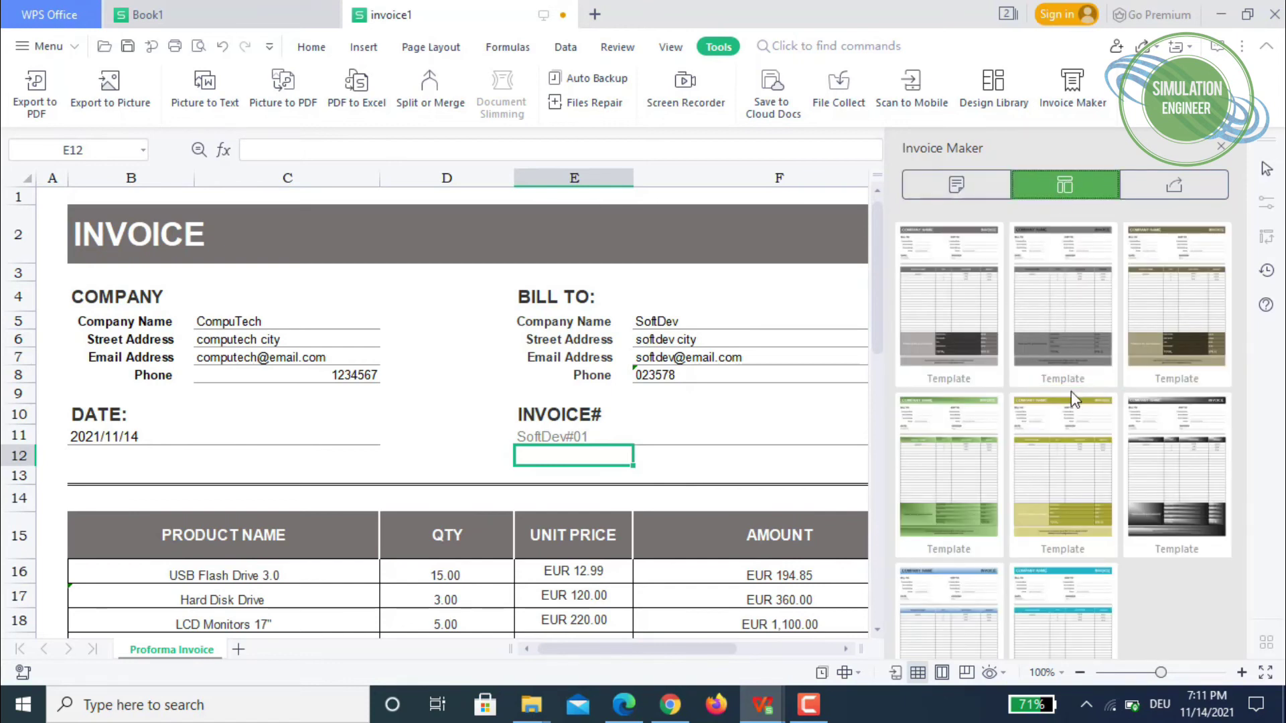
scroll(1071, 395, "down", 1)
scroll(1074, 402, "up", 1)
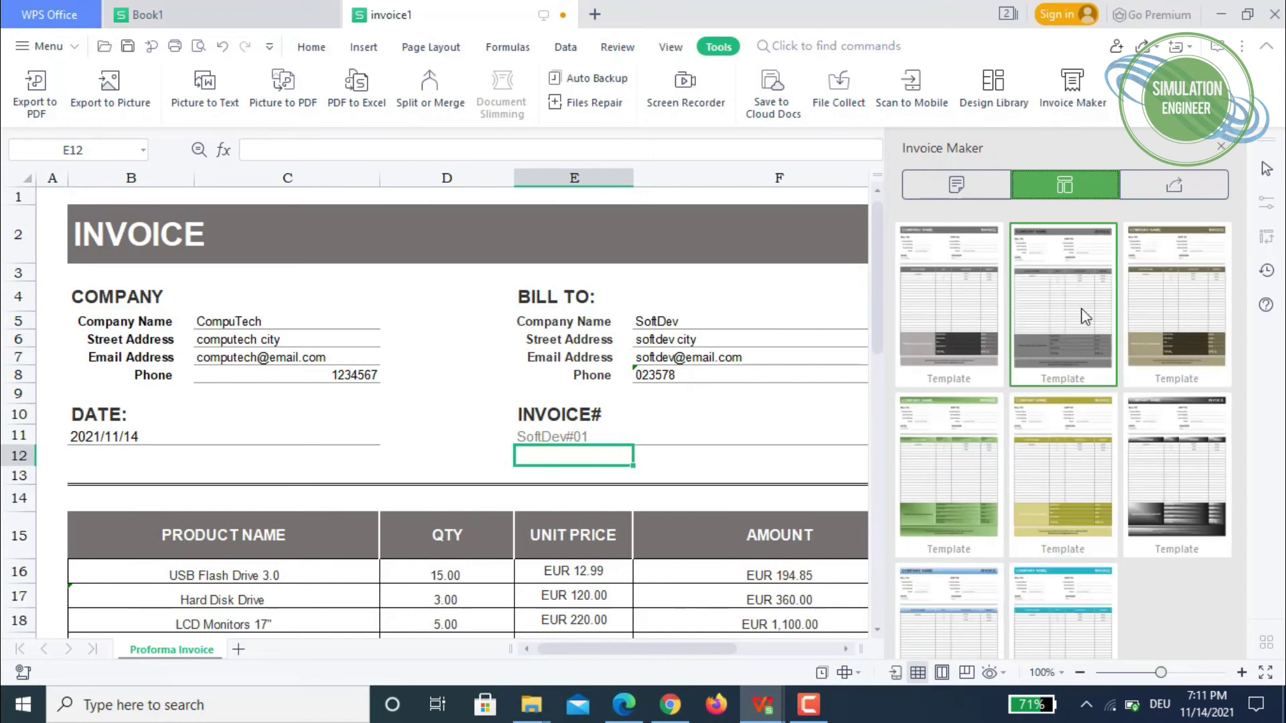
scroll(1034, 481, "down", 1)
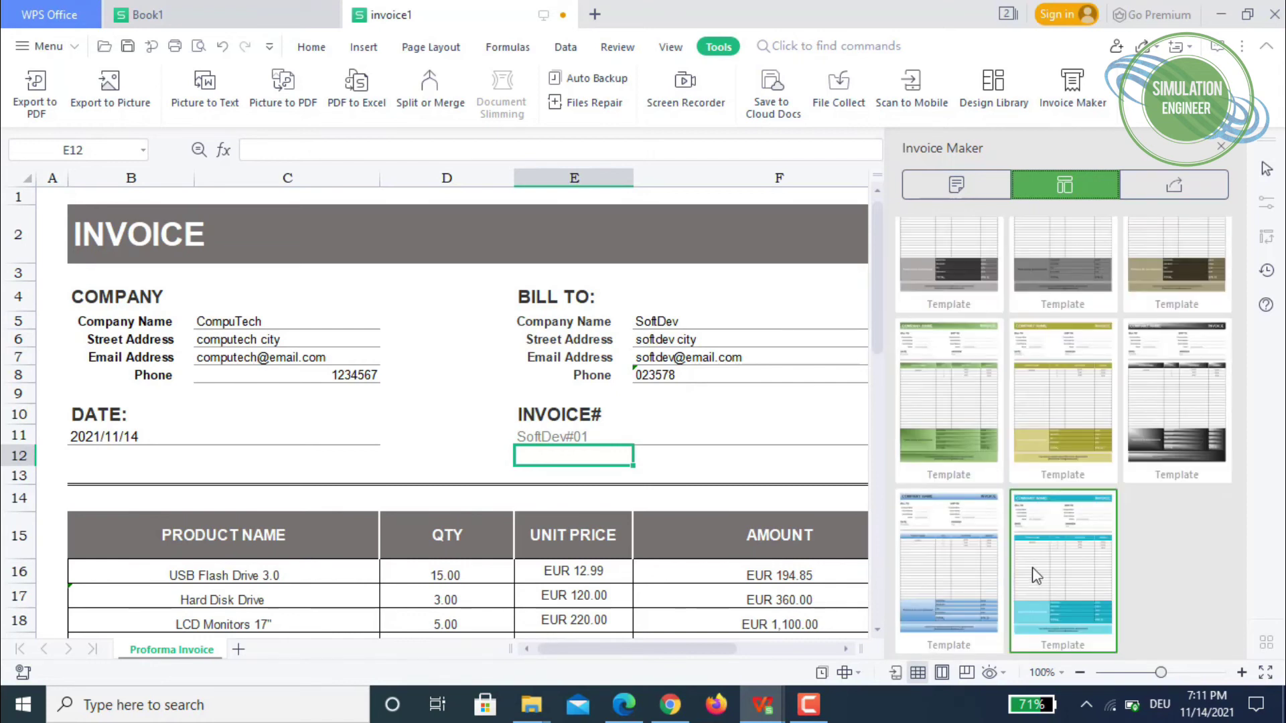
left_click(933, 529)
scroll(680, 416, "down", 5)
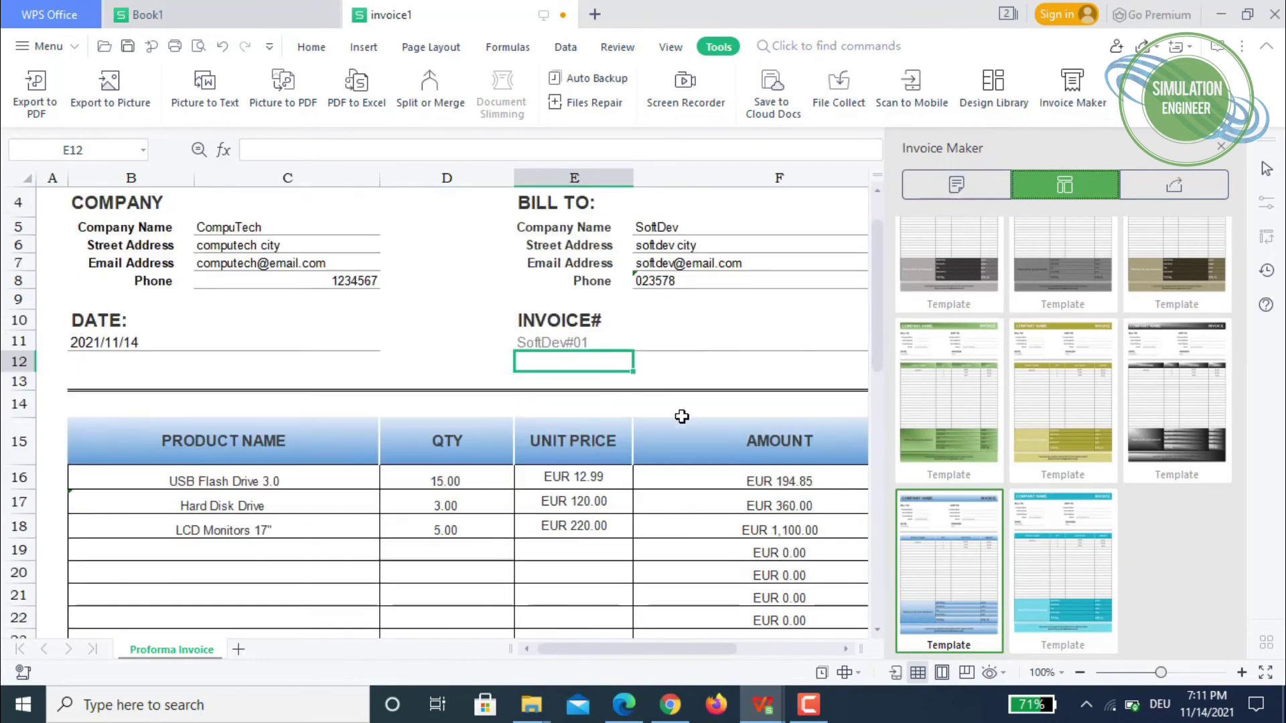
scroll(743, 395, "up", 5)
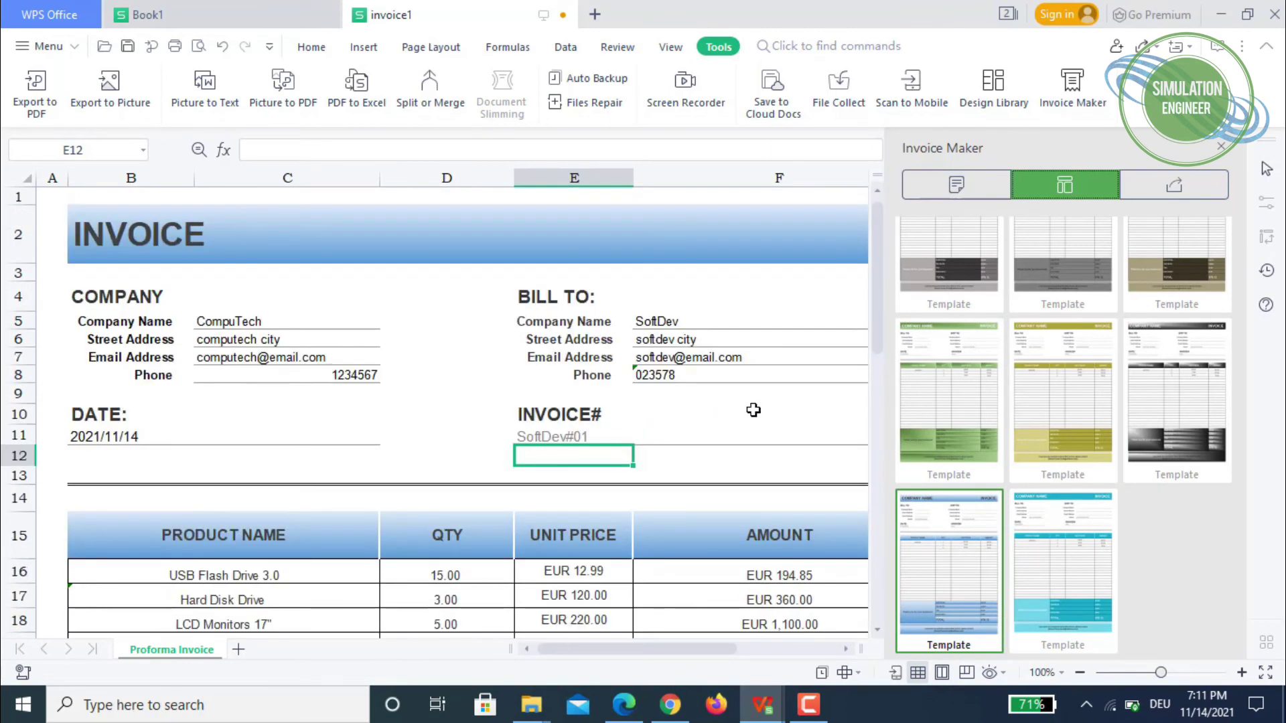
- Show the Invoice Maker's Export/Send options
left_click(1182, 190)
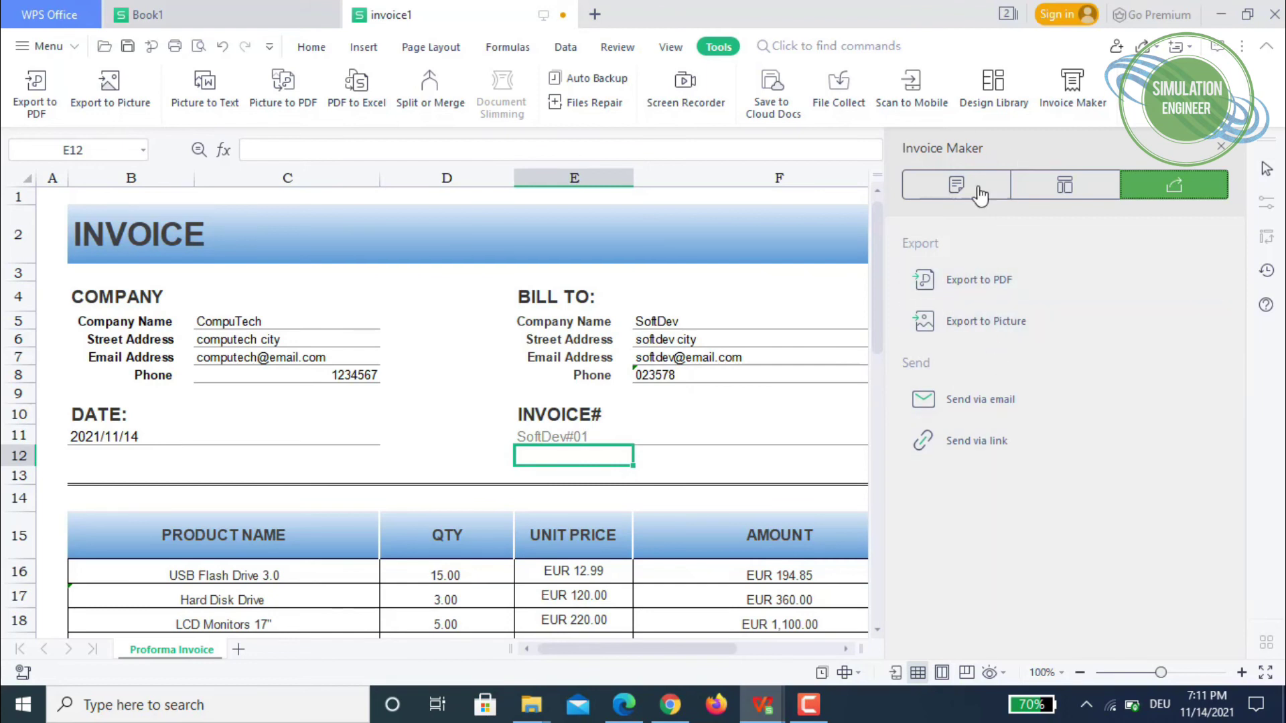
- Reopen the Invoice Maker Discount & Tax form and inspect the INVOICE, COMPANY and BILL TO header cells
left_click(957, 195)
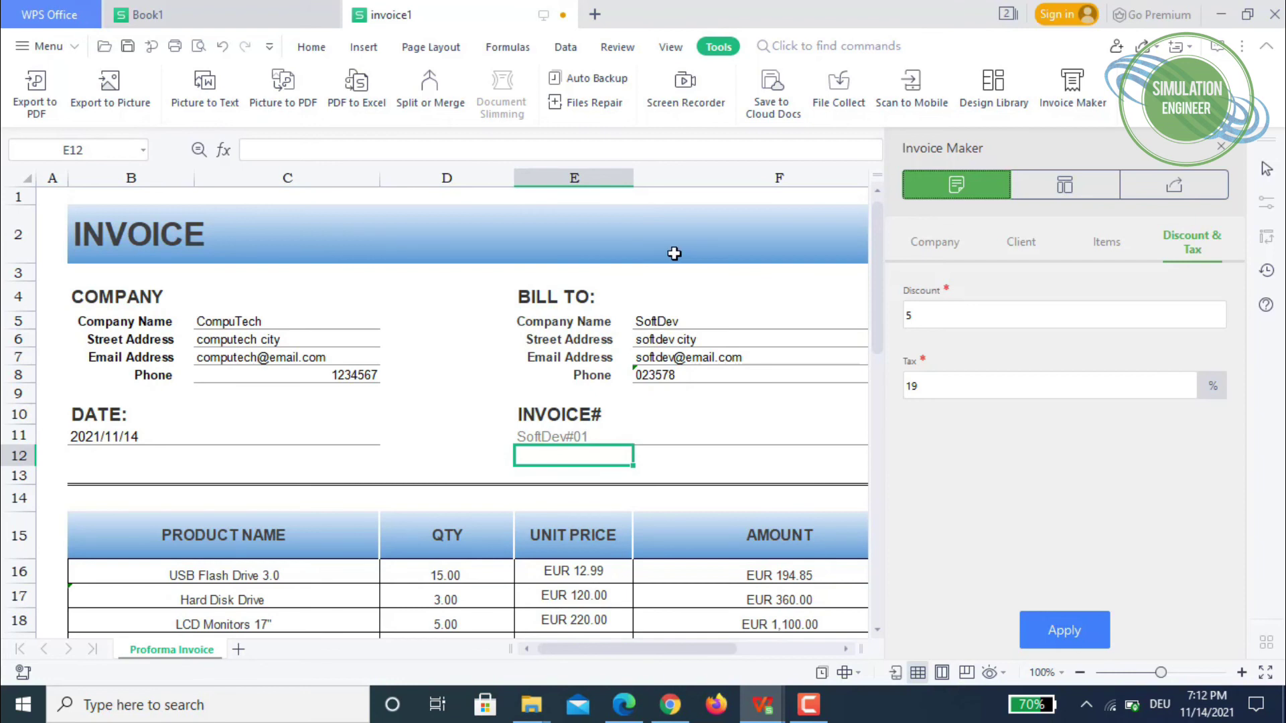
left_click(160, 250)
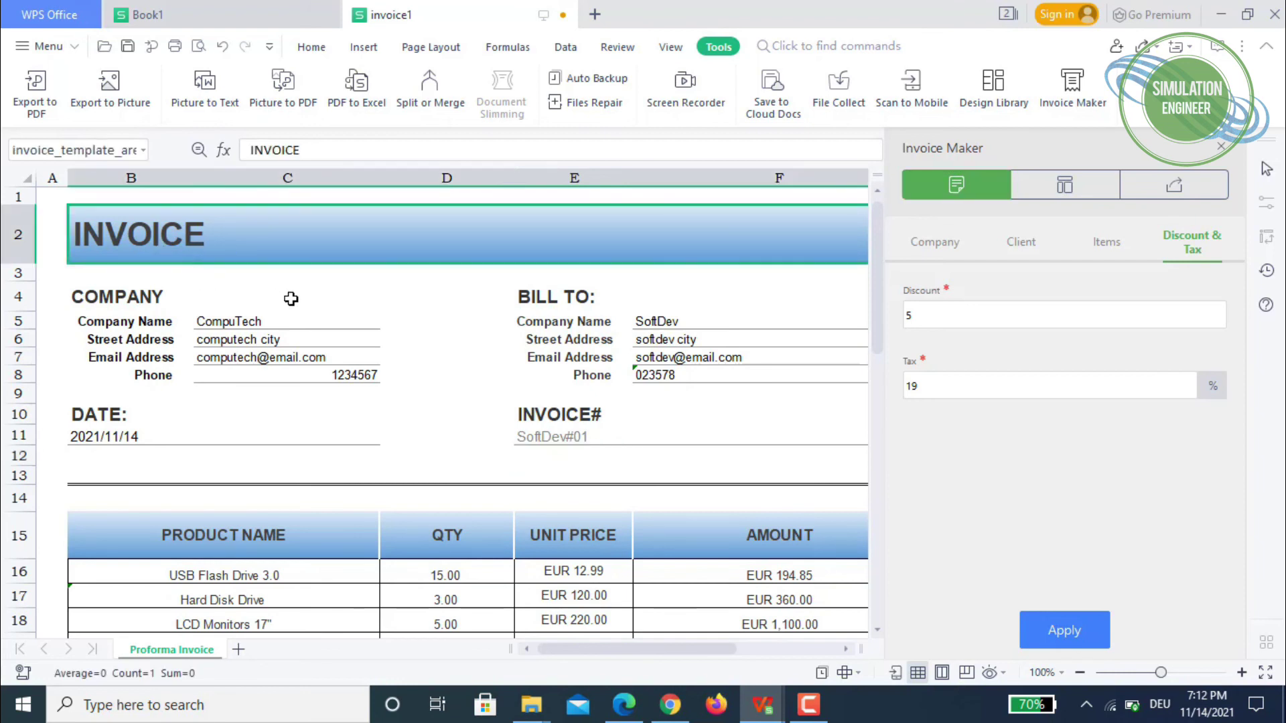
left_click(364, 298)
left_click(469, 306)
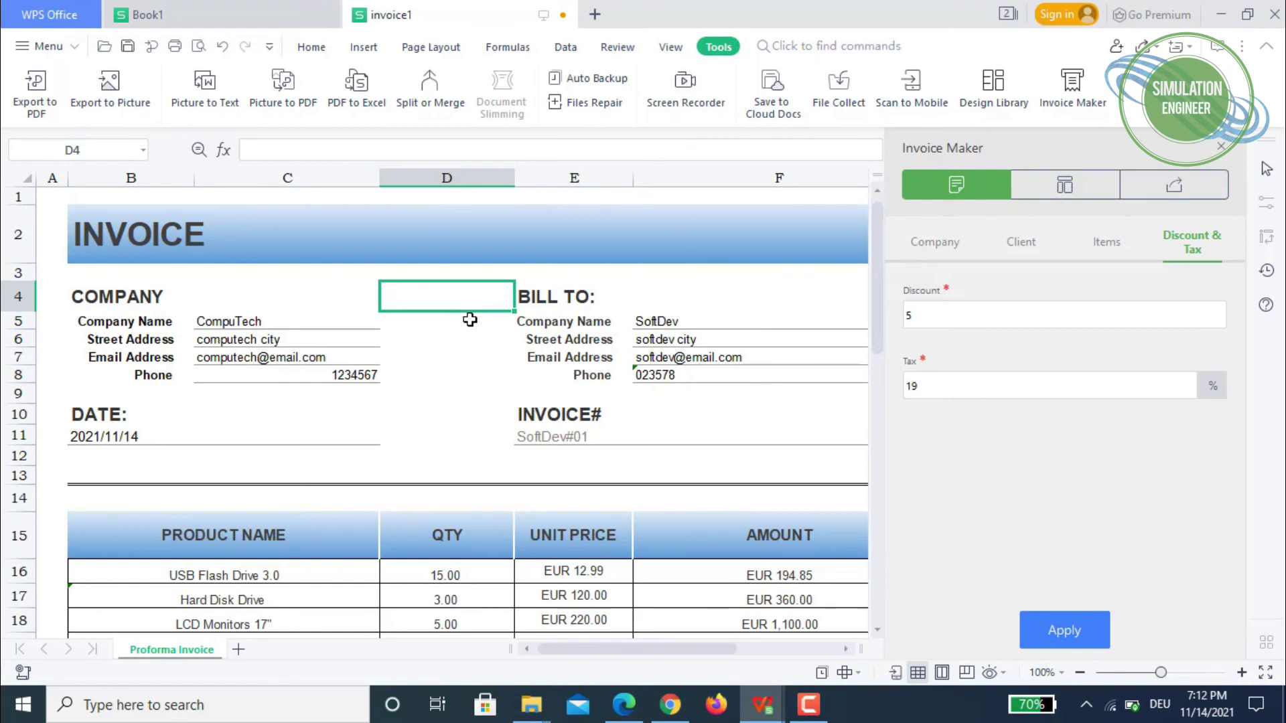
scroll(473, 325, "down", 1)
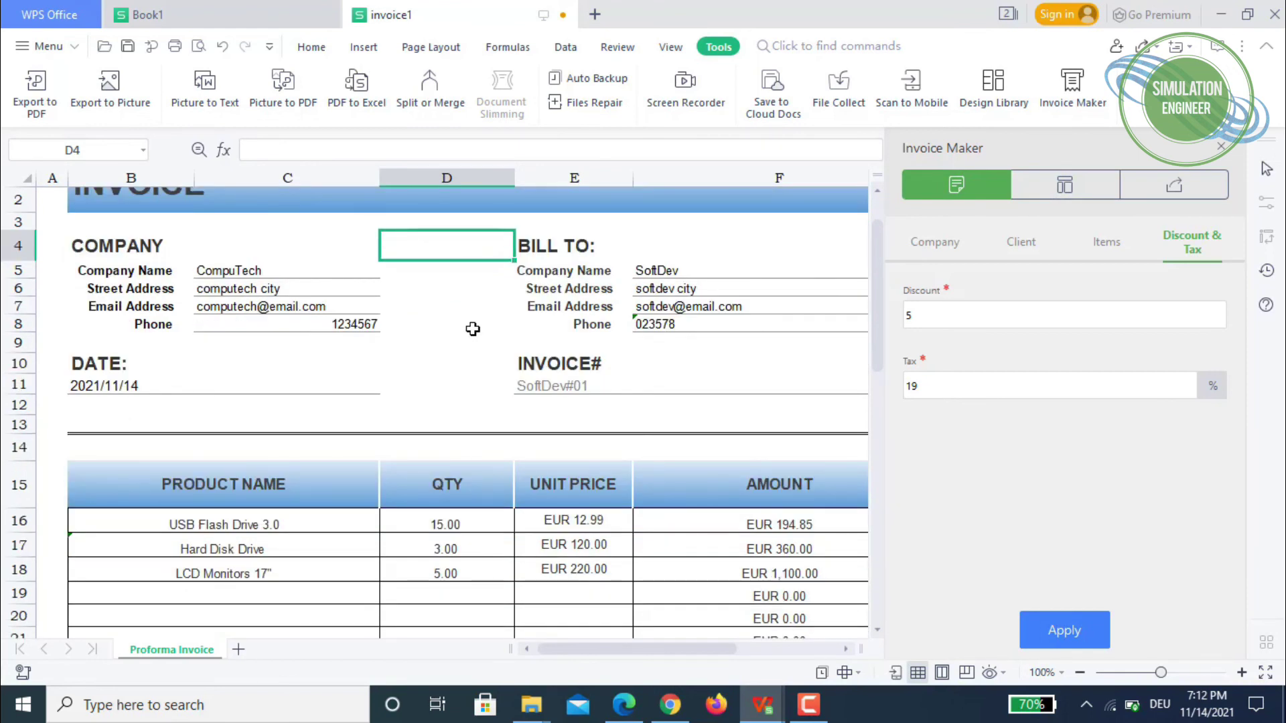
scroll(473, 328, "up", 1)
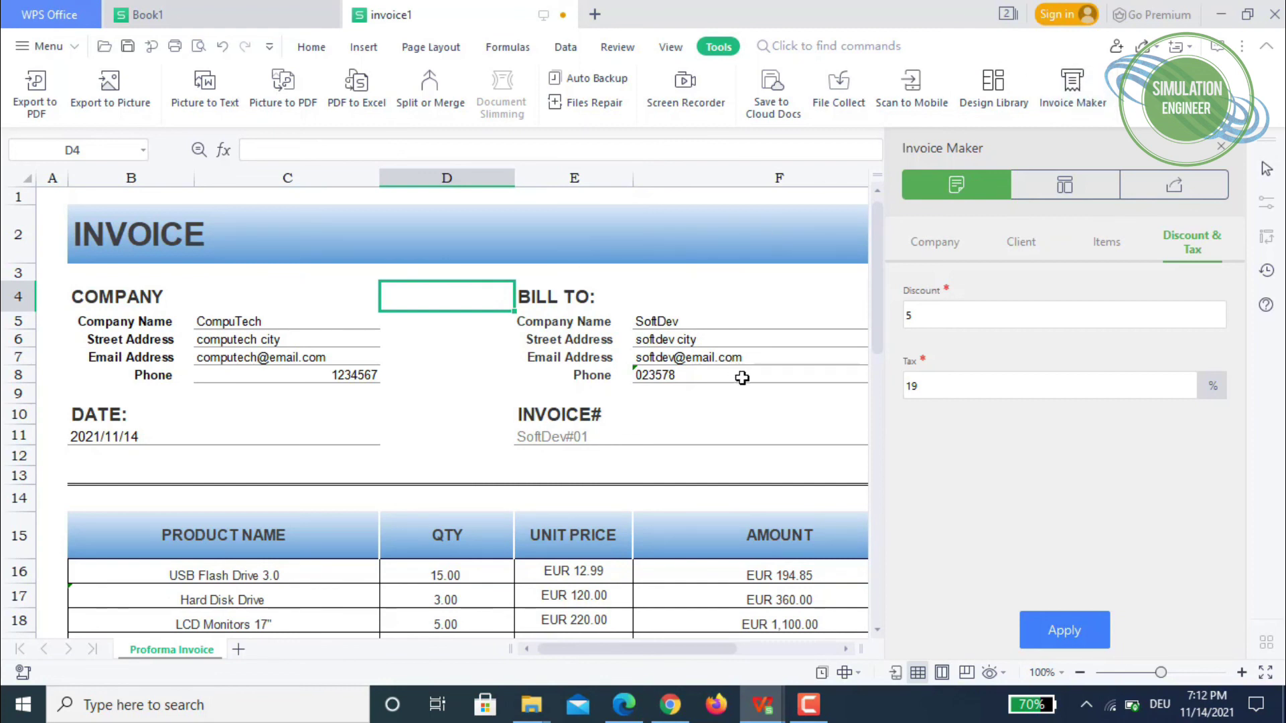
scroll(742, 378, "down", 3)
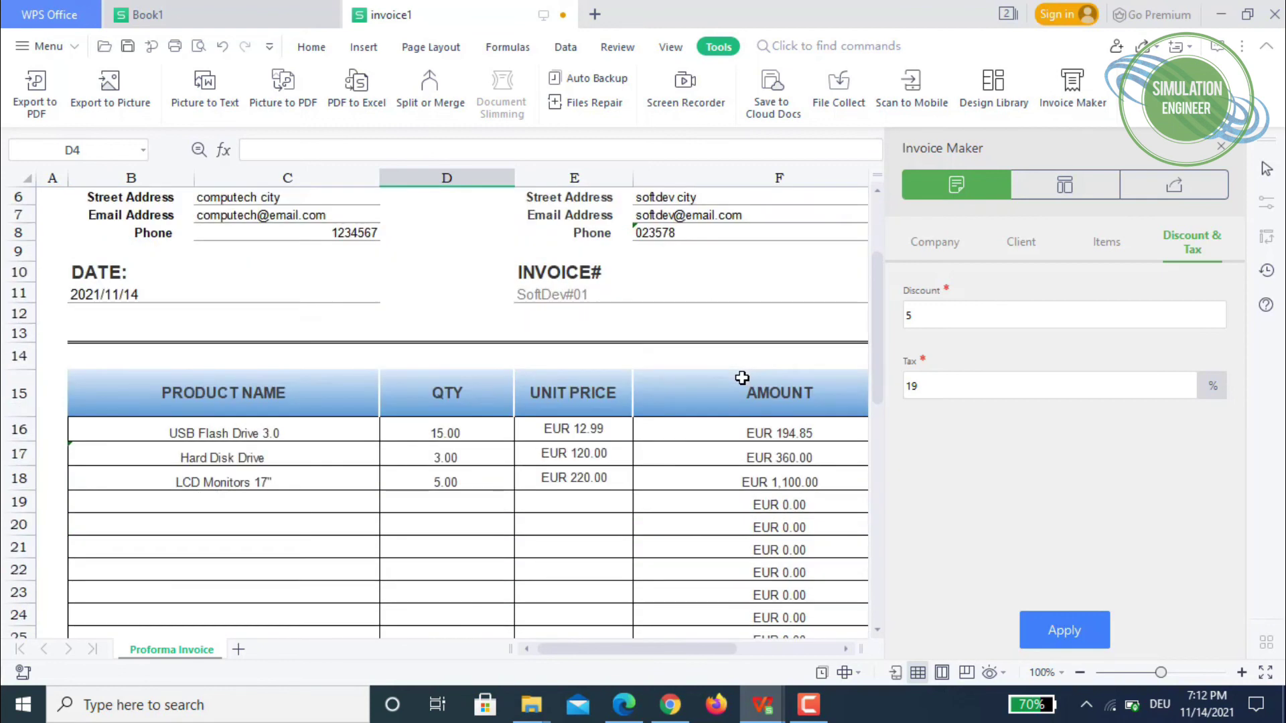